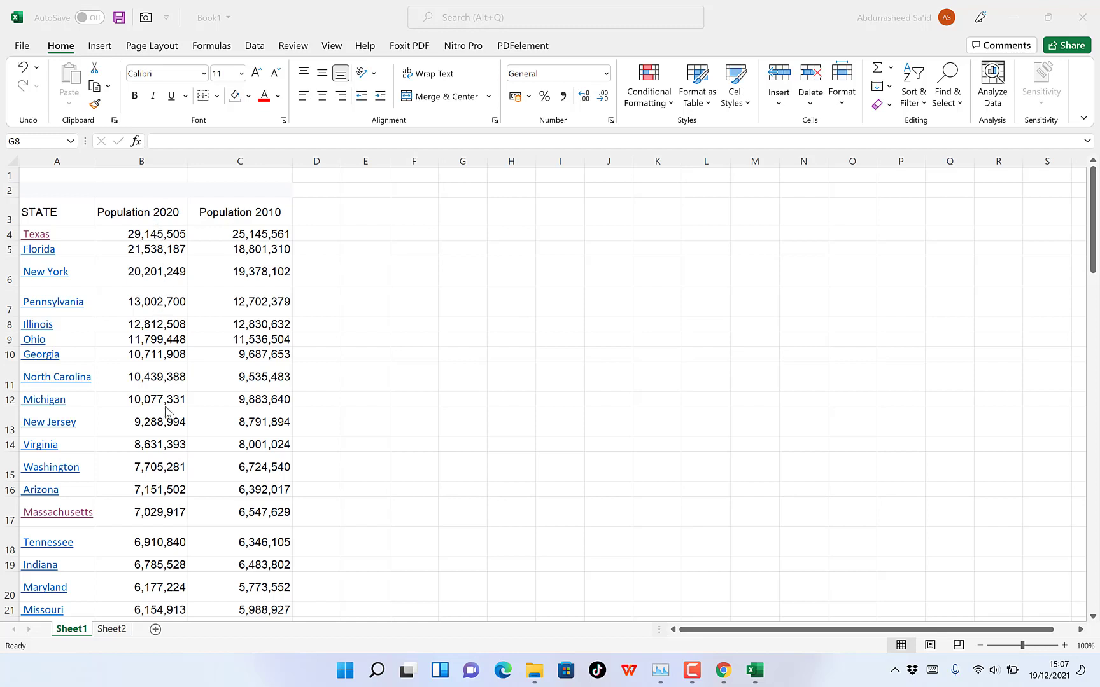
Insert a filled map chart from the STATE and Population 2020 columns
{"action": "left_click", "coordinate": [57, 159]}
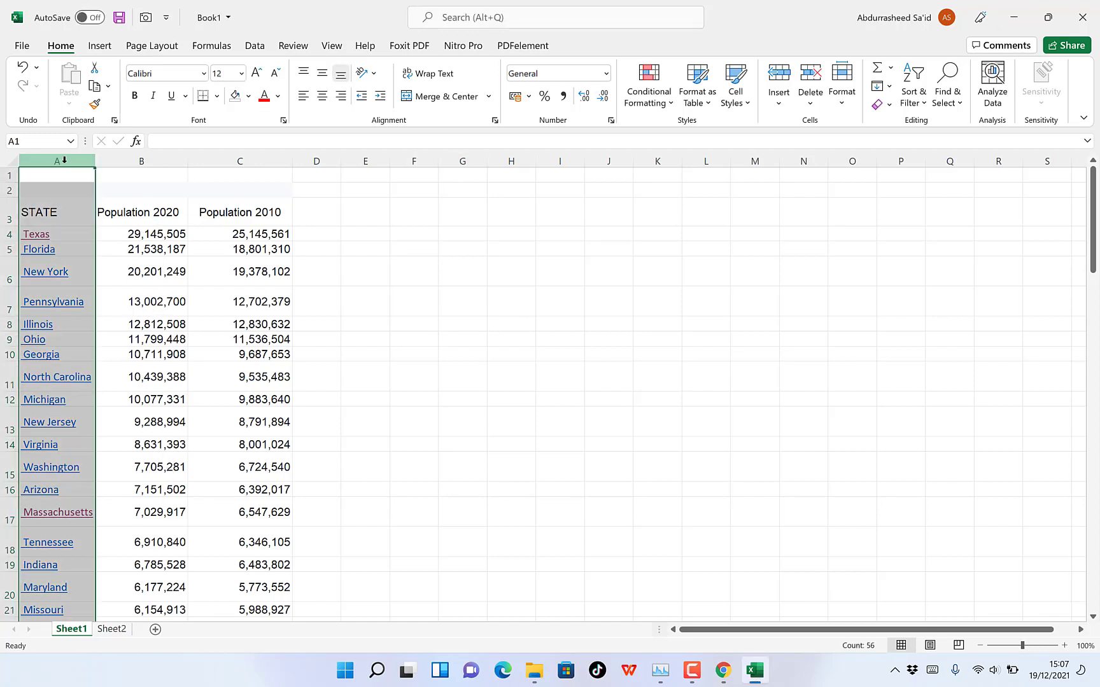
{"action": "left_click", "coordinate": [144, 162]}
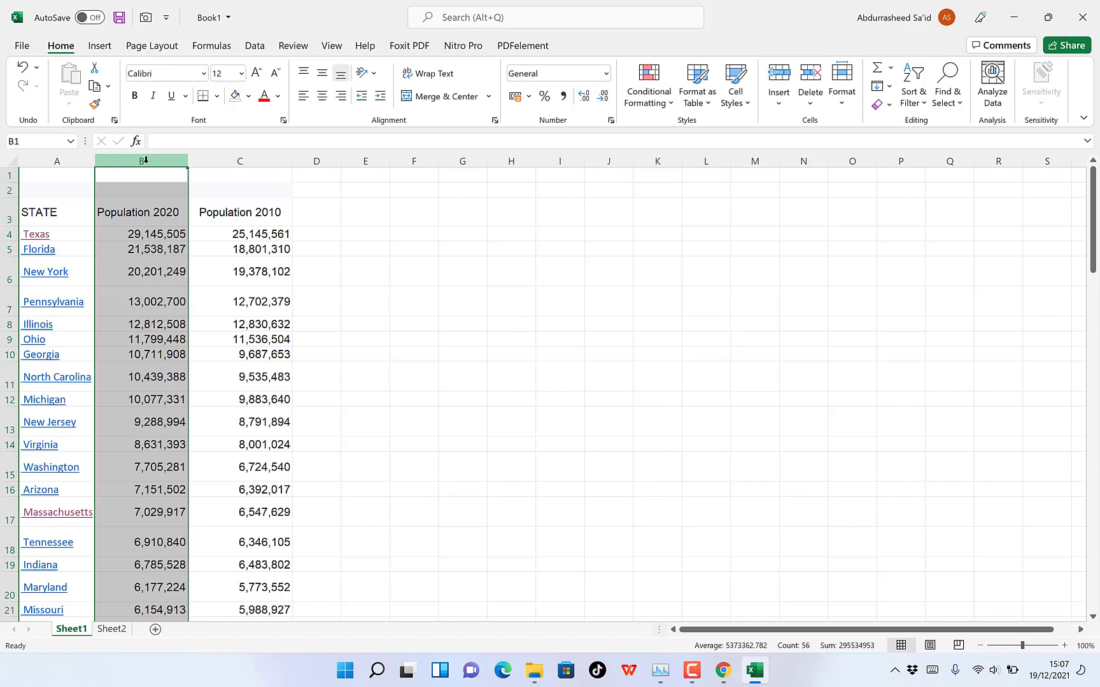
{"action": "left_click", "coordinate": [54, 164]}
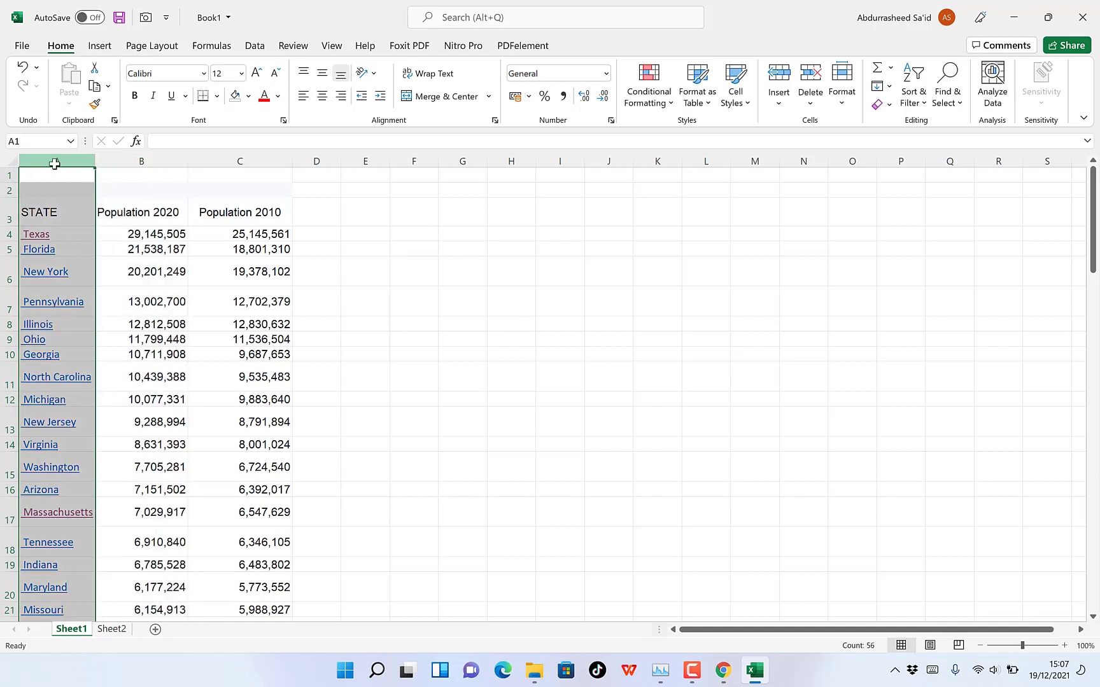
{"action": "left_click", "coordinate": [135, 159], "text": "shift"}
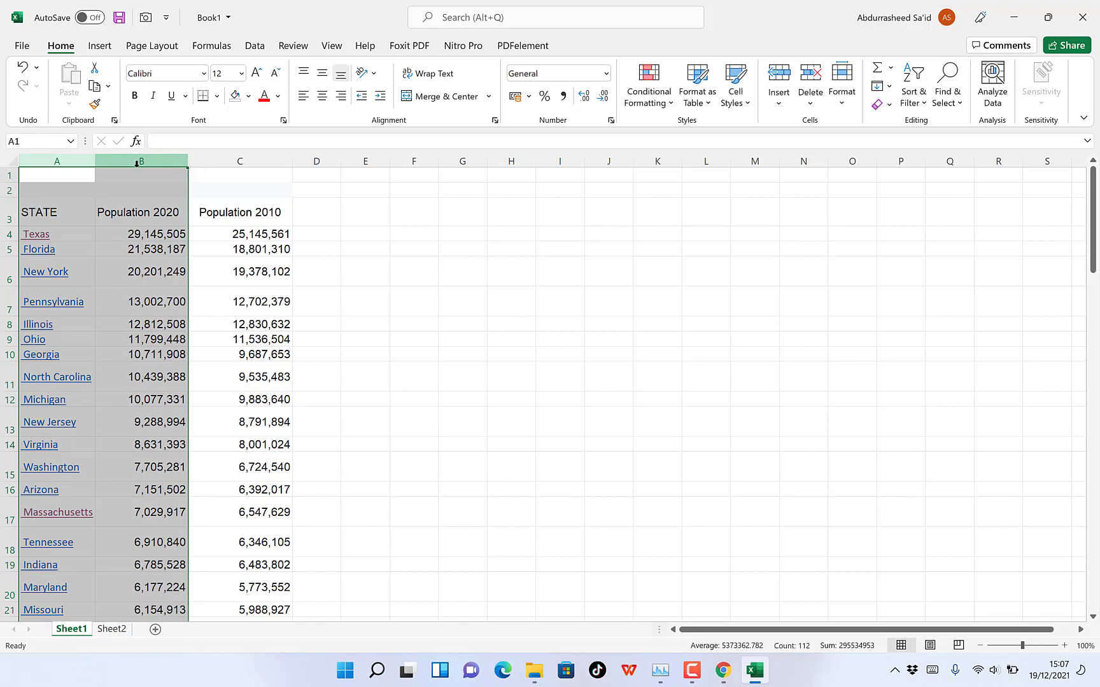
{"action": "left_click", "coordinate": [98, 47]}
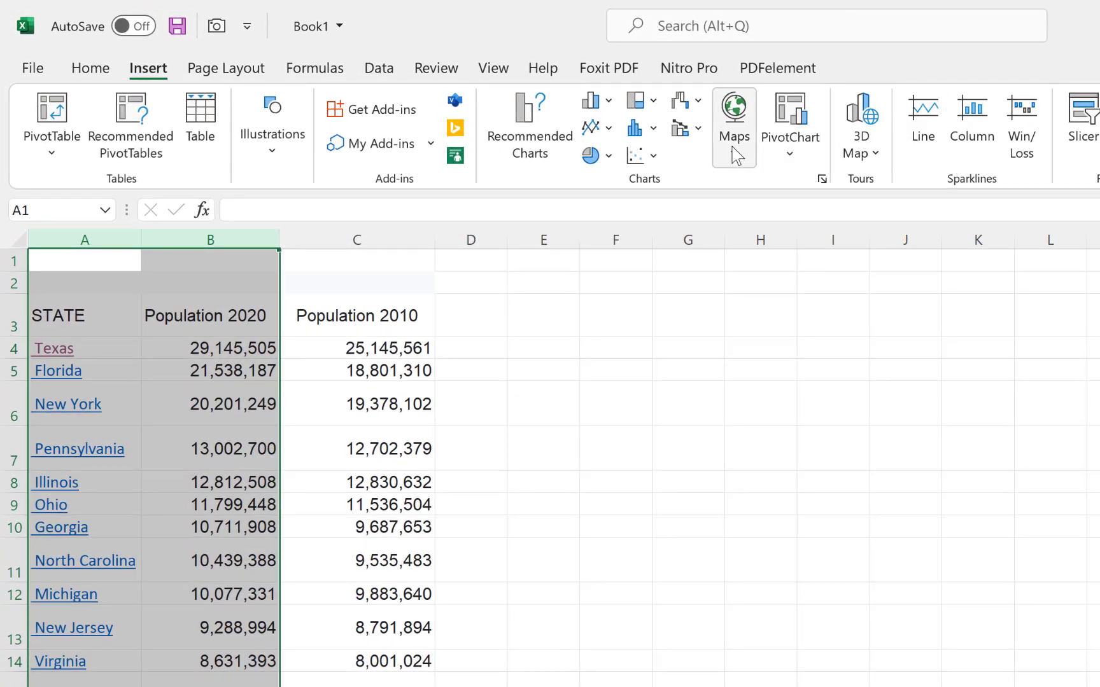
{"action": "left_click", "coordinate": [735, 140]}
{"action": "left_click", "coordinate": [744, 249]}
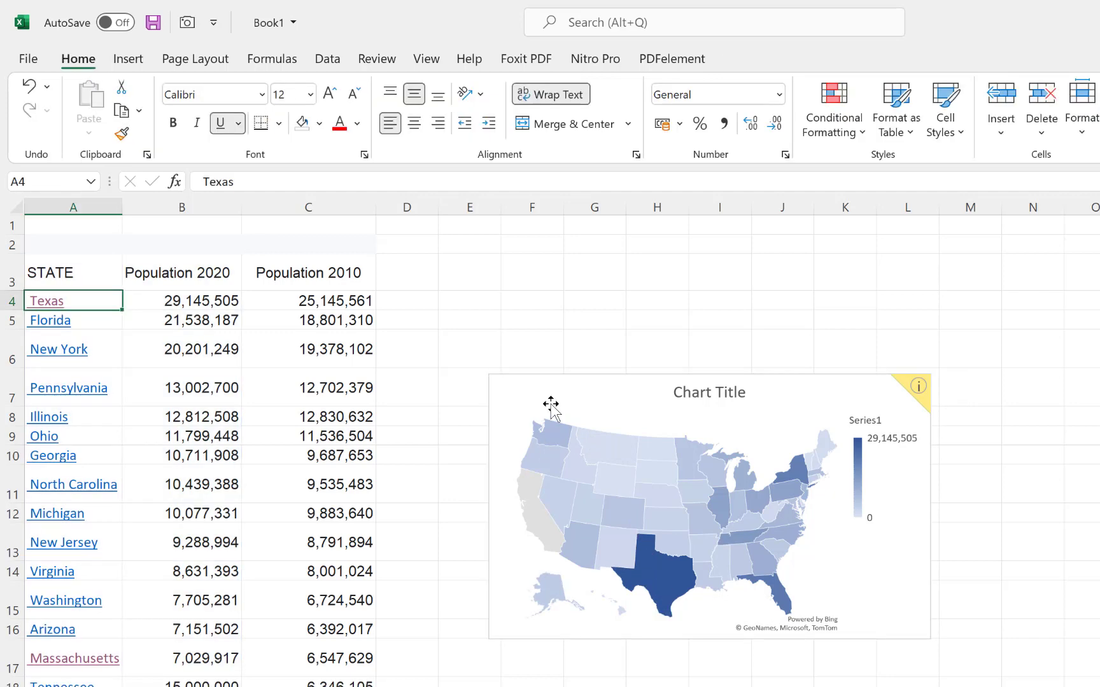
Shift the map chart's value range to the Population 2010 column and open the chart area's formatting options
{"action": "left_click", "coordinate": [552, 404]}
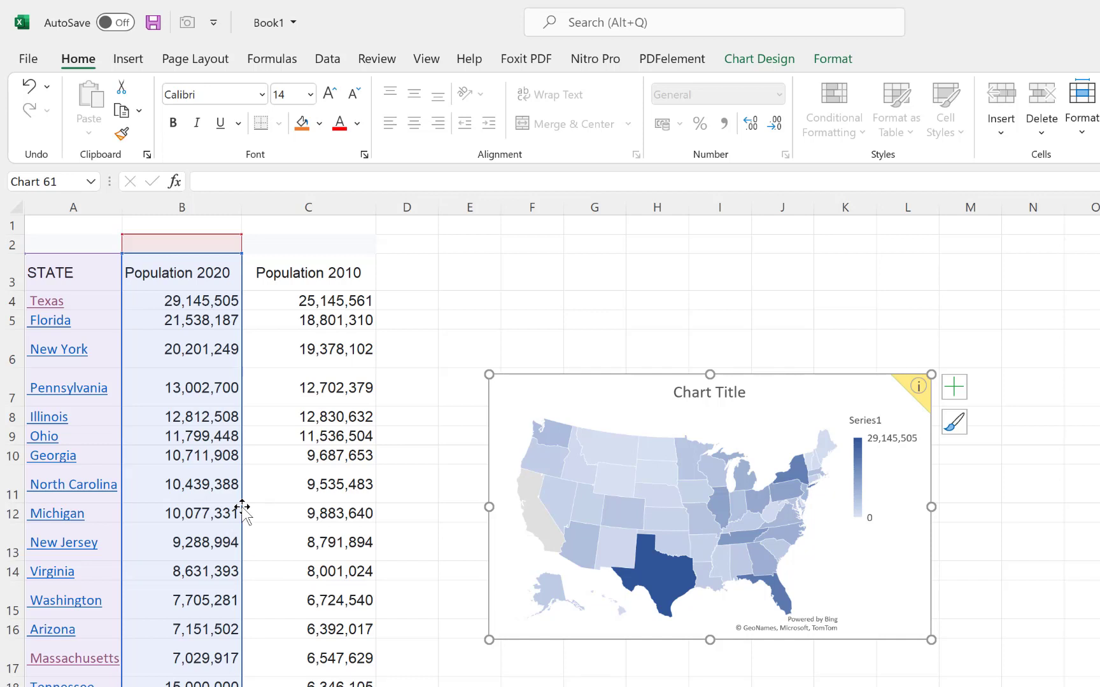
{"action": "left_click_drag", "start_coordinate": [242, 507], "coordinate": [285, 513]}
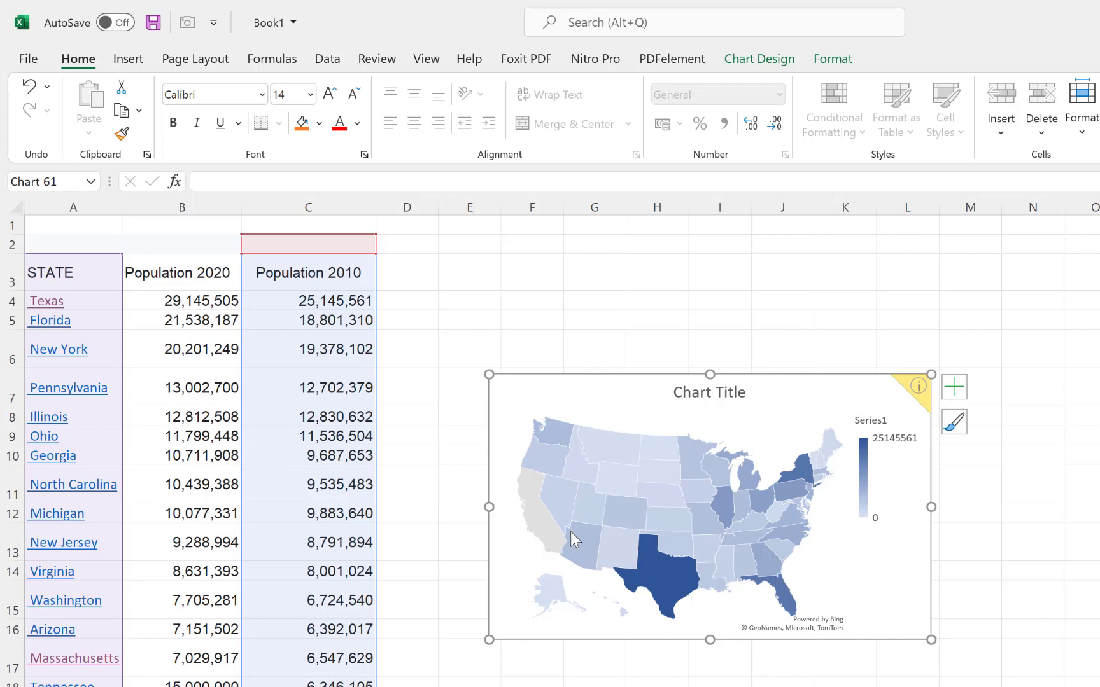
{"action": "left_click", "coordinate": [625, 385]}
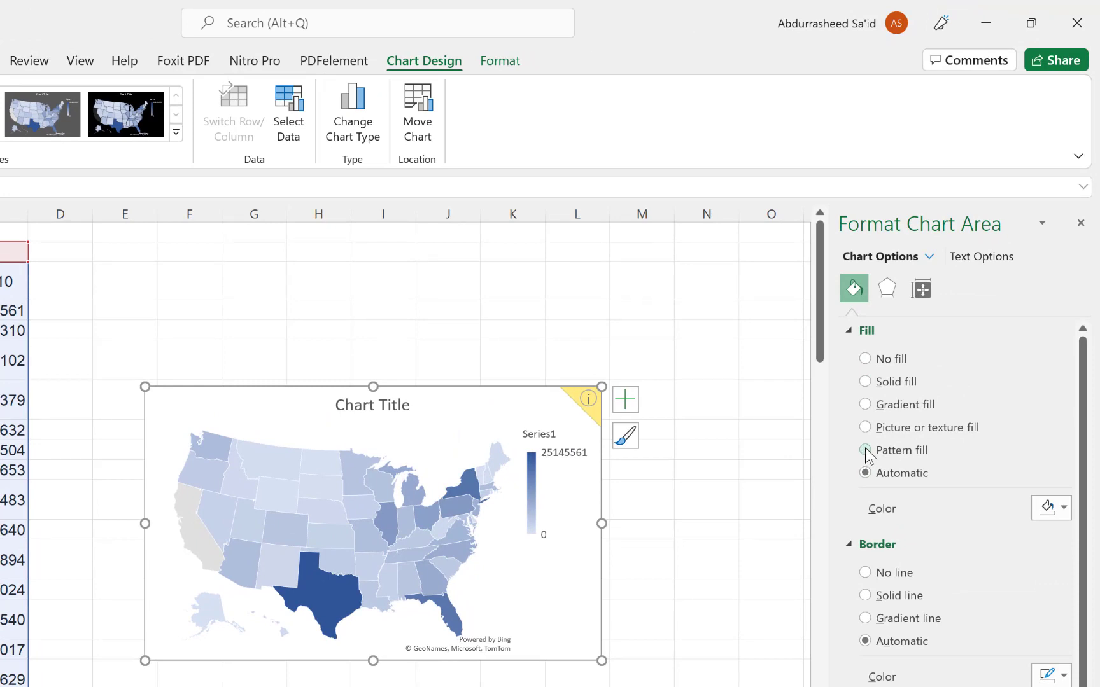
Try a gradient fill and several pattern fills as the chart area's background
{"action": "left_click", "coordinate": [868, 408]}
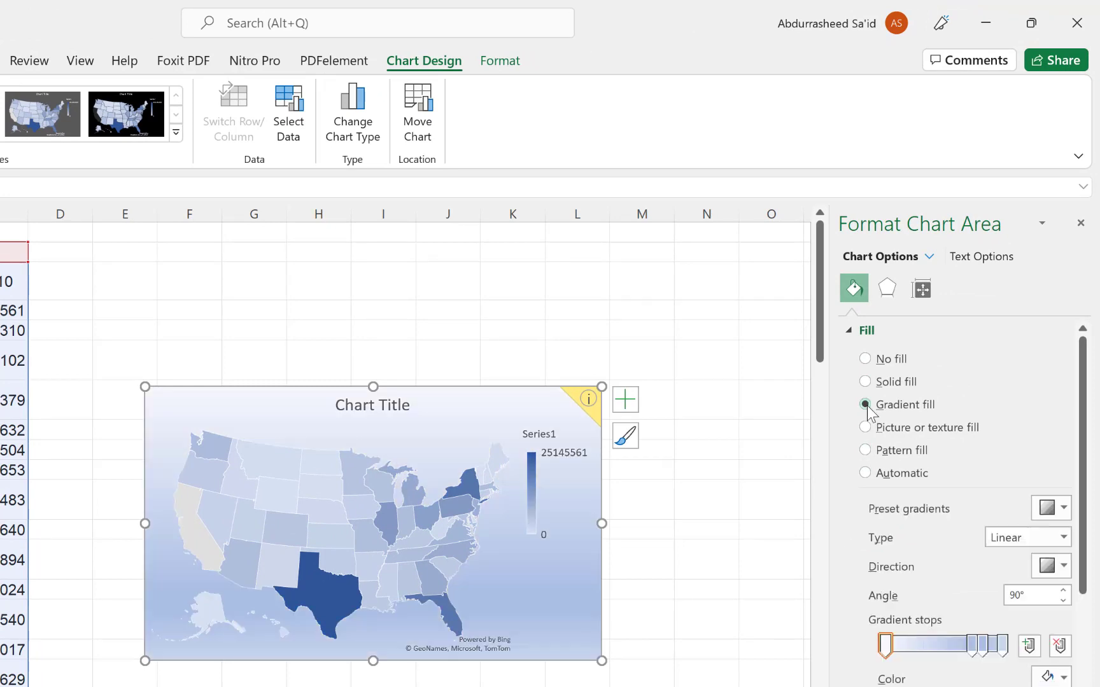
{"action": "left_click", "coordinate": [865, 450]}
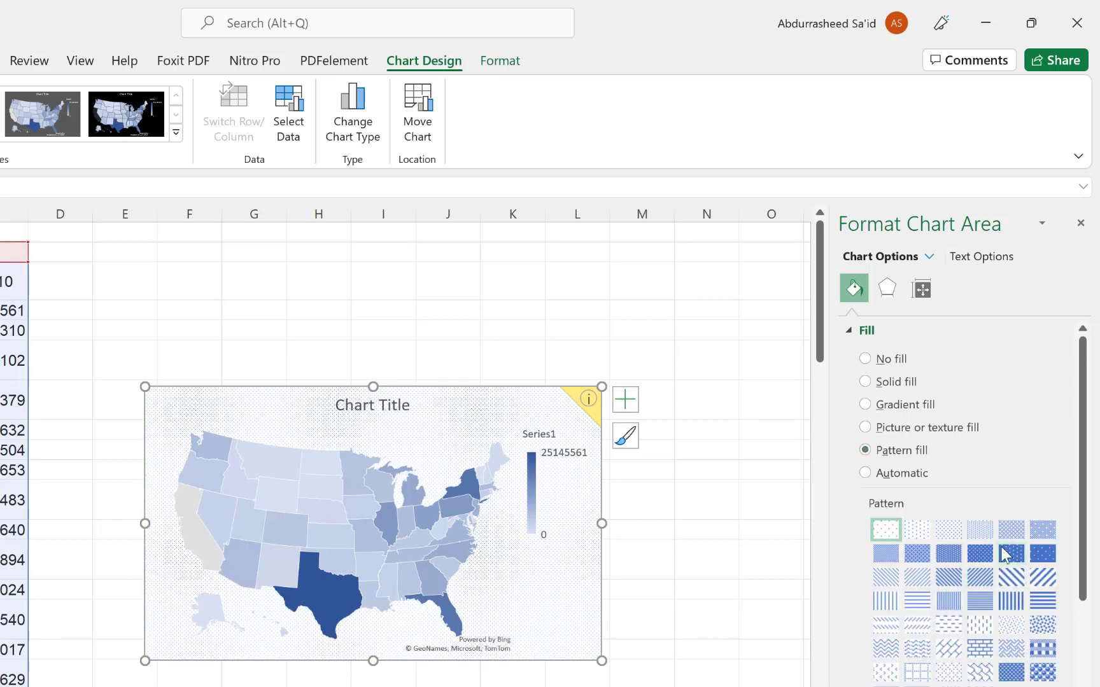
{"action": "left_click", "coordinate": [954, 676]}
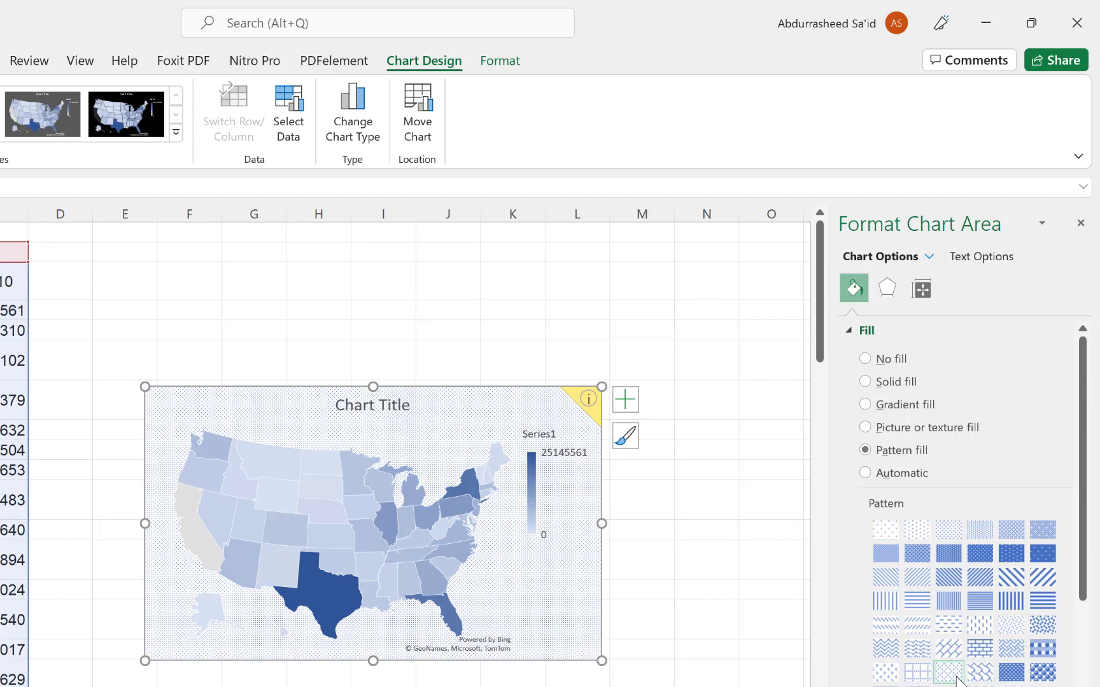
{"action": "left_click", "coordinate": [977, 627]}
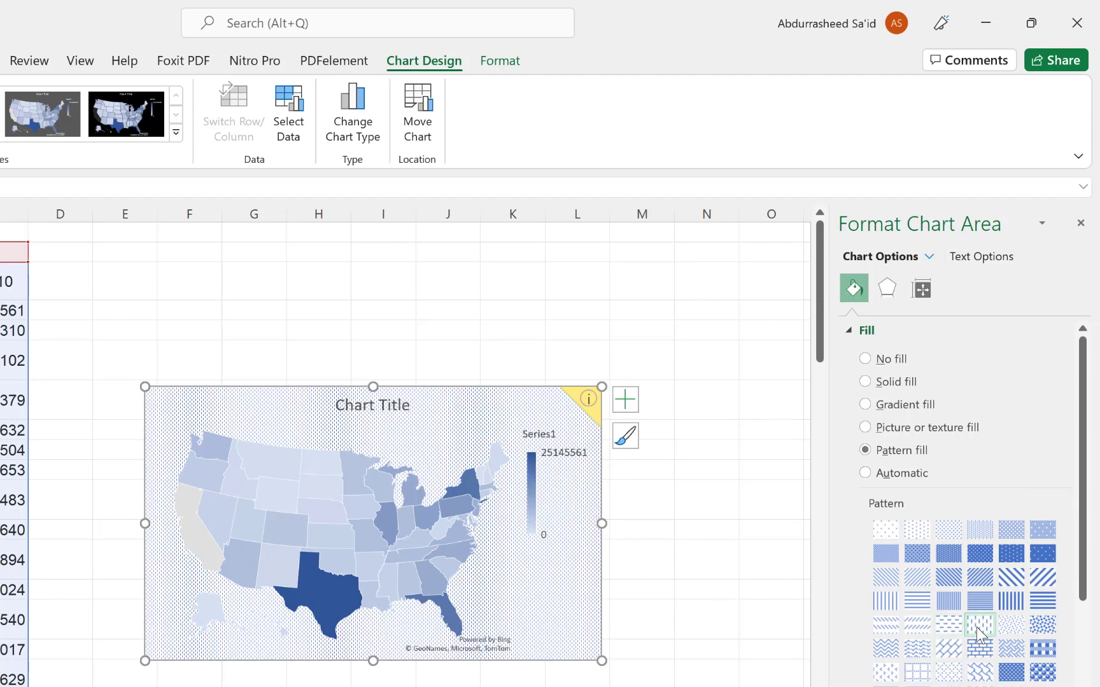
Fill the chart area with the gold radial preset gradient from the fourth row of the presets
{"action": "left_click", "coordinate": [865, 404]}
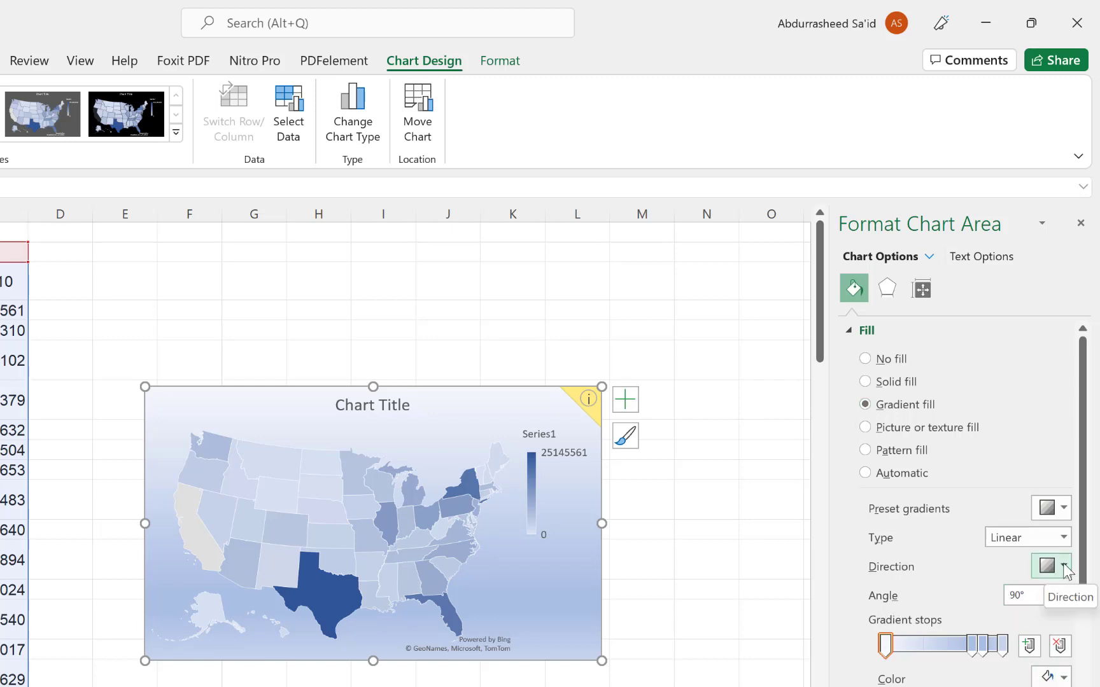
{"action": "left_click", "coordinate": [1062, 538]}
{"action": "left_click", "coordinate": [1066, 540]}
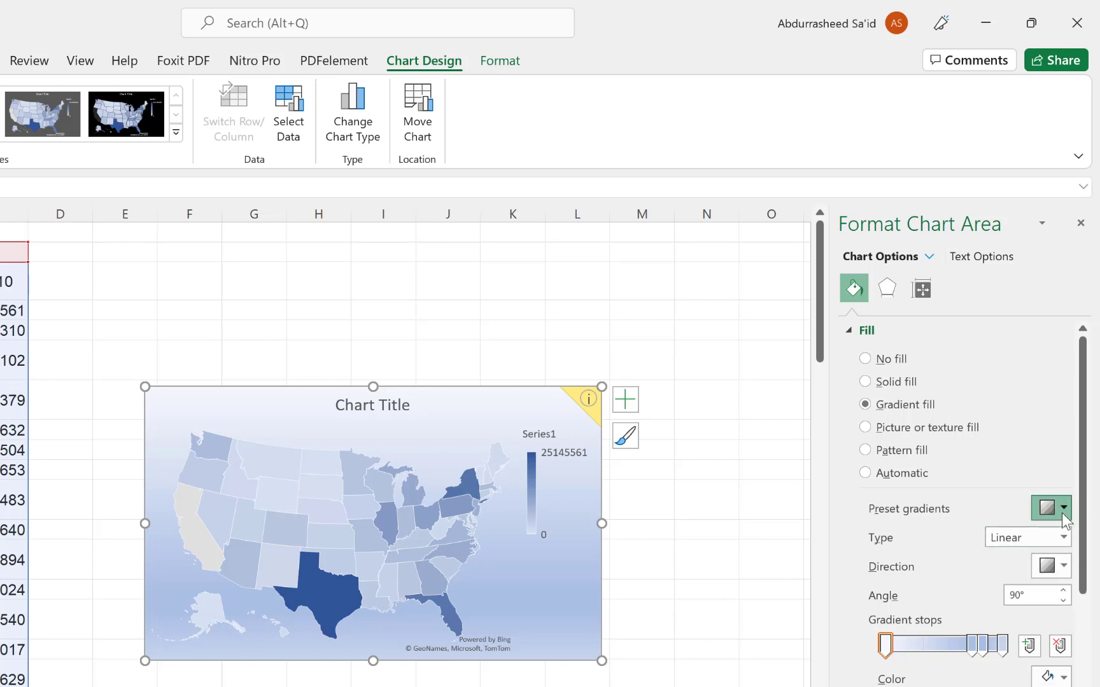
{"action": "left_click", "coordinate": [1062, 512]}
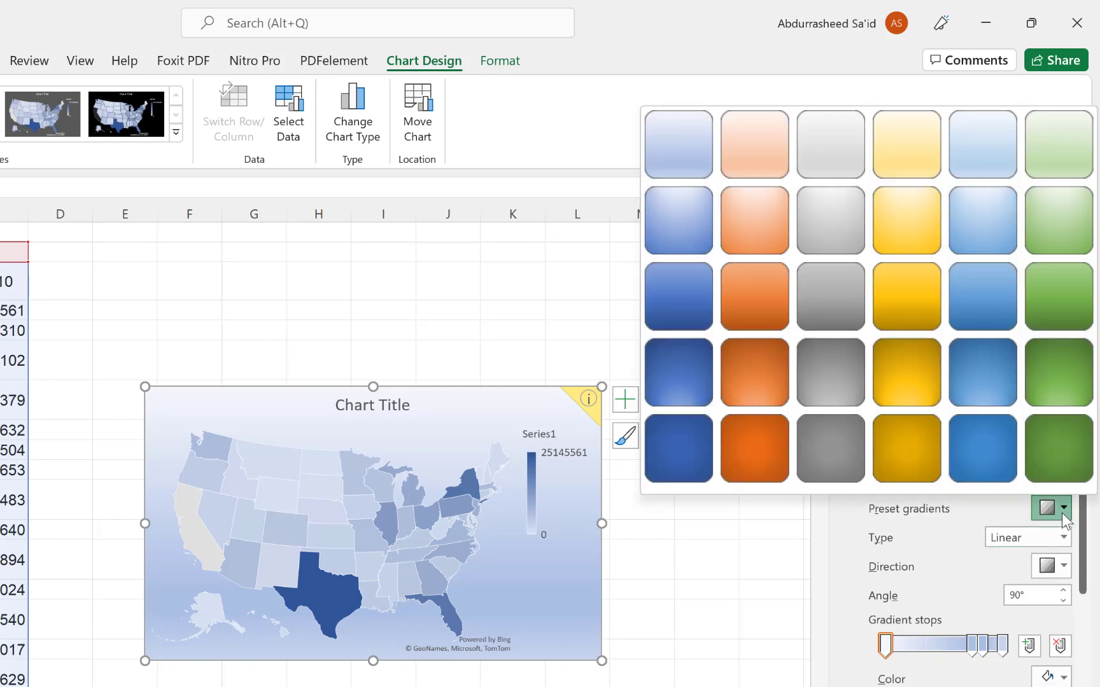
{"action": "left_click", "coordinate": [899, 391]}
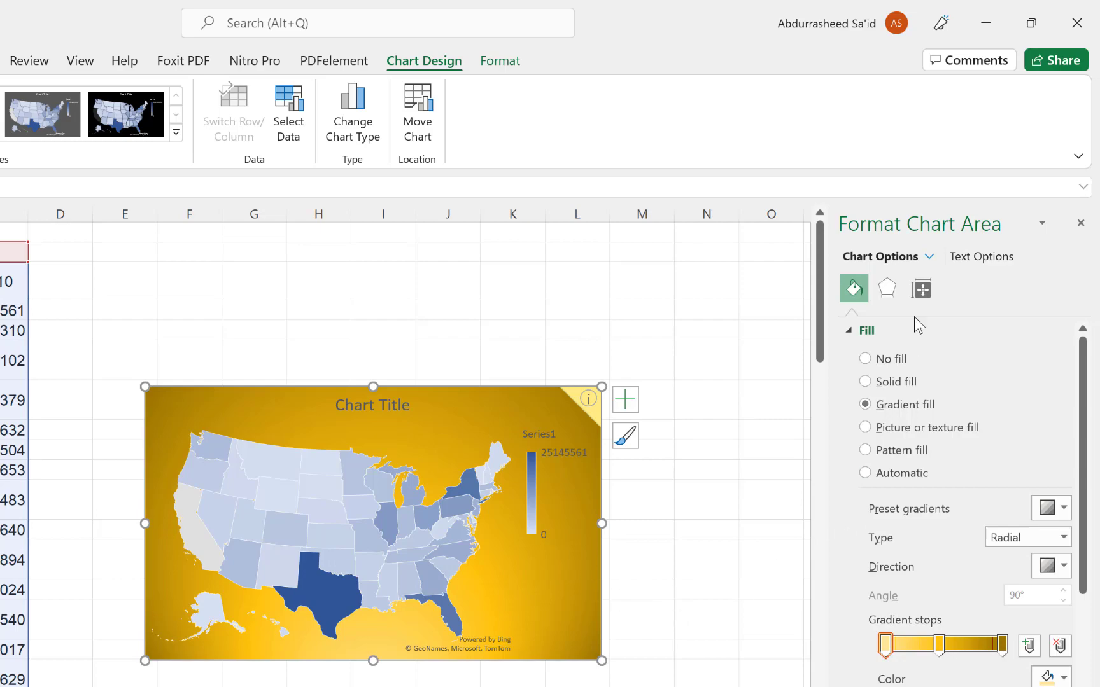
Give the chart area a solid line border with the single-line compound type
{"action": "scroll", "coordinate": [865, 471], "scroll_direction": "down", "scroll_amount": 3}
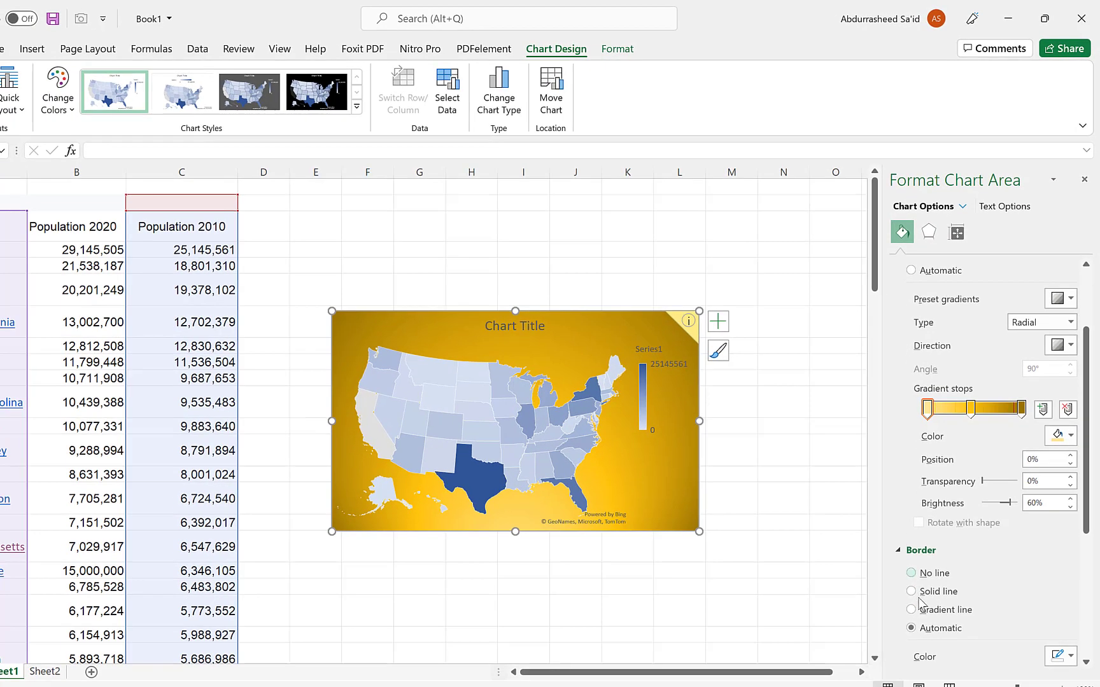
{"action": "scroll", "coordinate": [918, 601], "scroll_direction": "down", "scroll_amount": 2}
{"action": "left_click", "coordinate": [912, 518]}
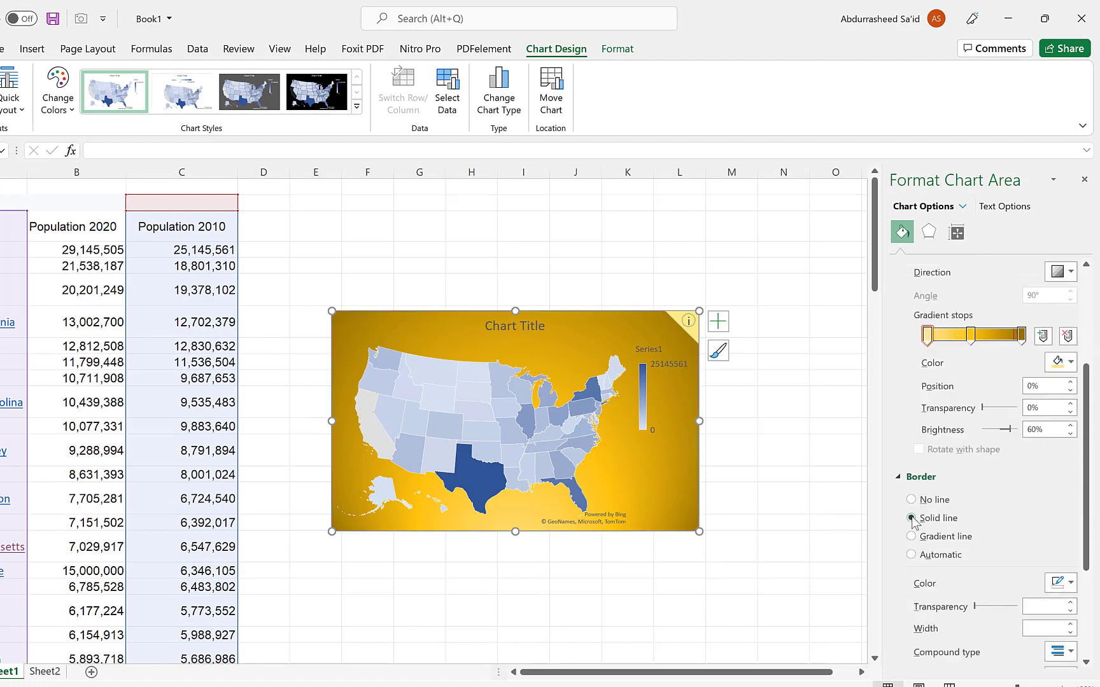
{"action": "left_click", "coordinate": [1059, 652]}
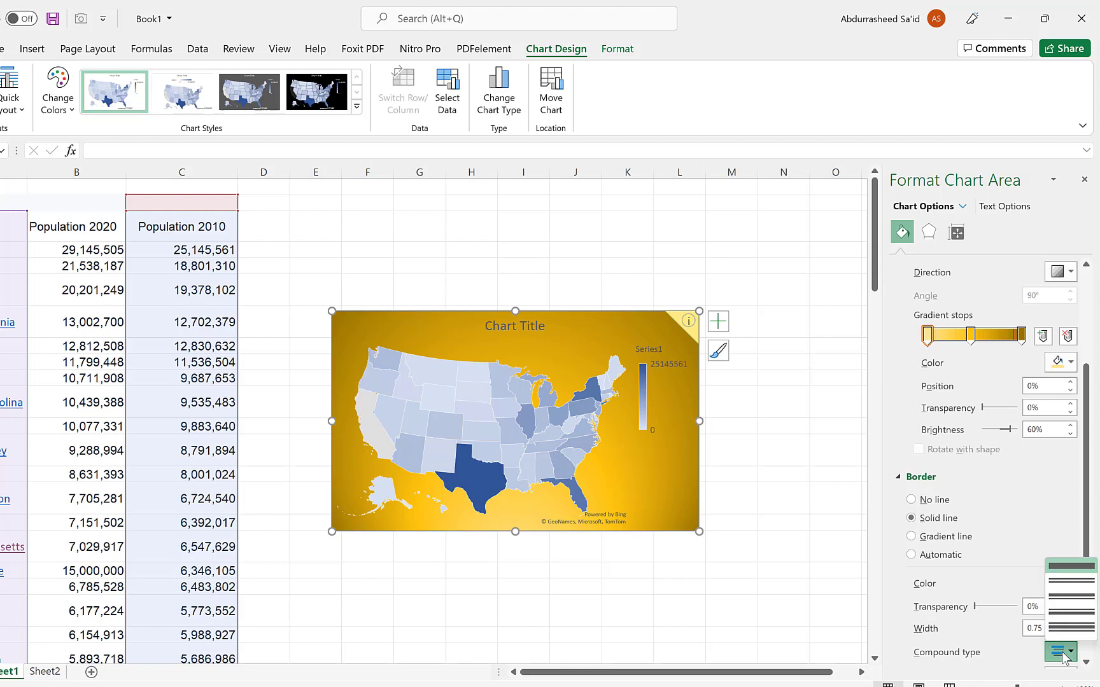
{"action": "left_click", "coordinate": [1074, 568]}
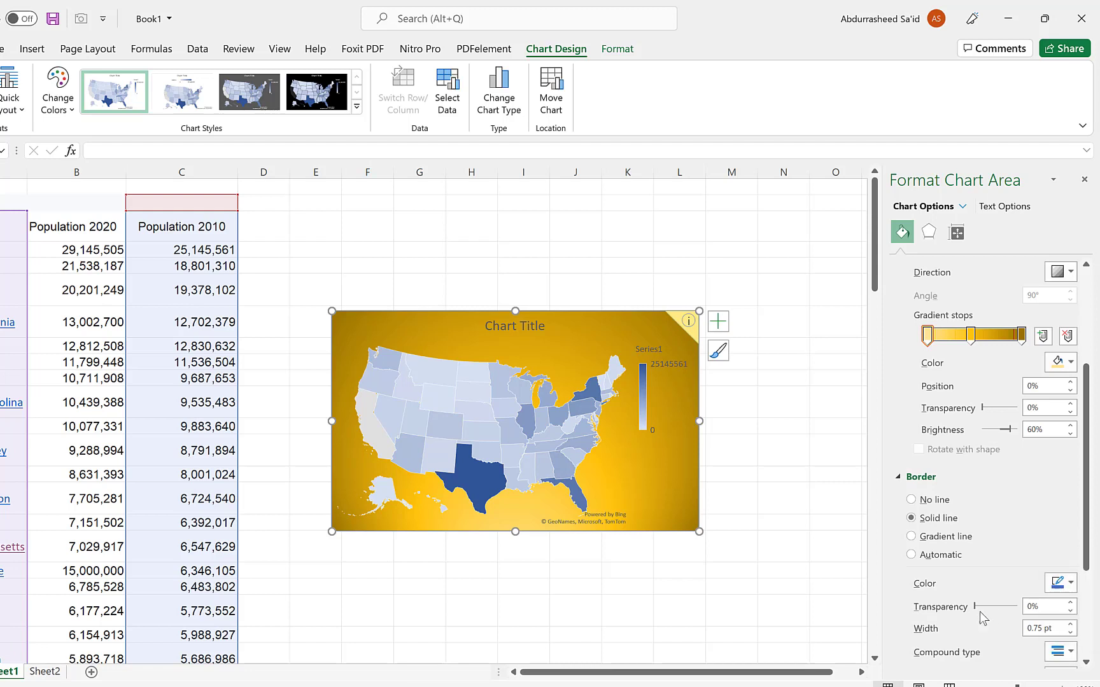
Examine the remaining border settings of the chart area, including the available dash types
{"action": "scroll", "coordinate": [984, 616], "scroll_direction": "down", "scroll_amount": 1}
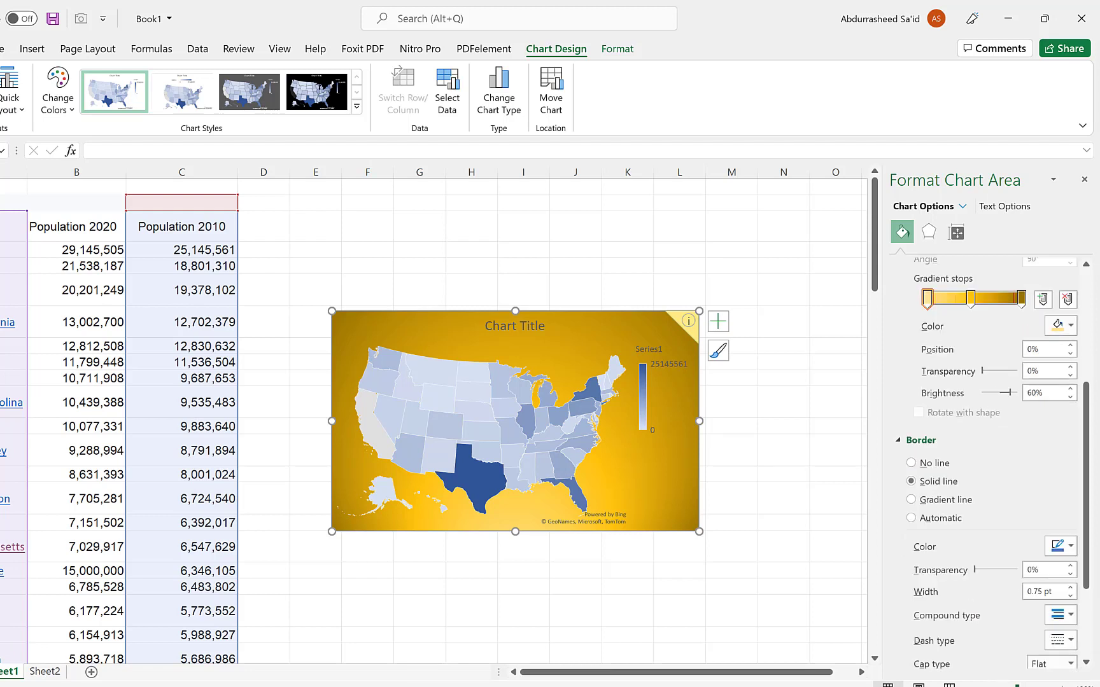
{"action": "scroll", "coordinate": [983, 649], "scroll_direction": "down", "scroll_amount": 2}
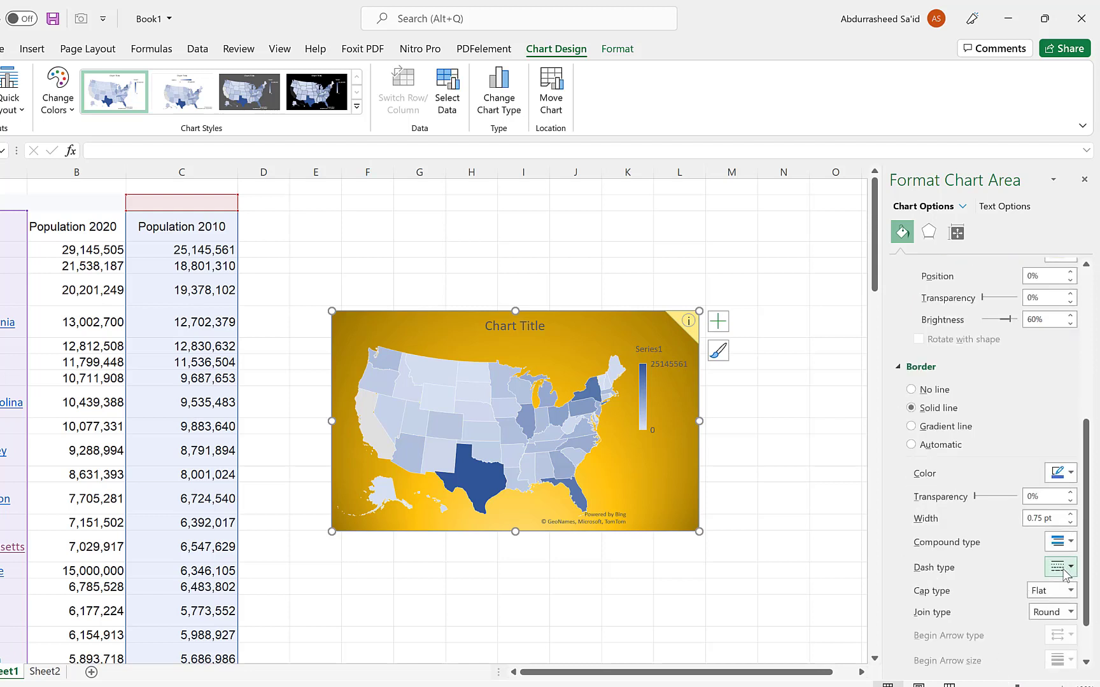
{"action": "left_click", "coordinate": [1067, 570]}
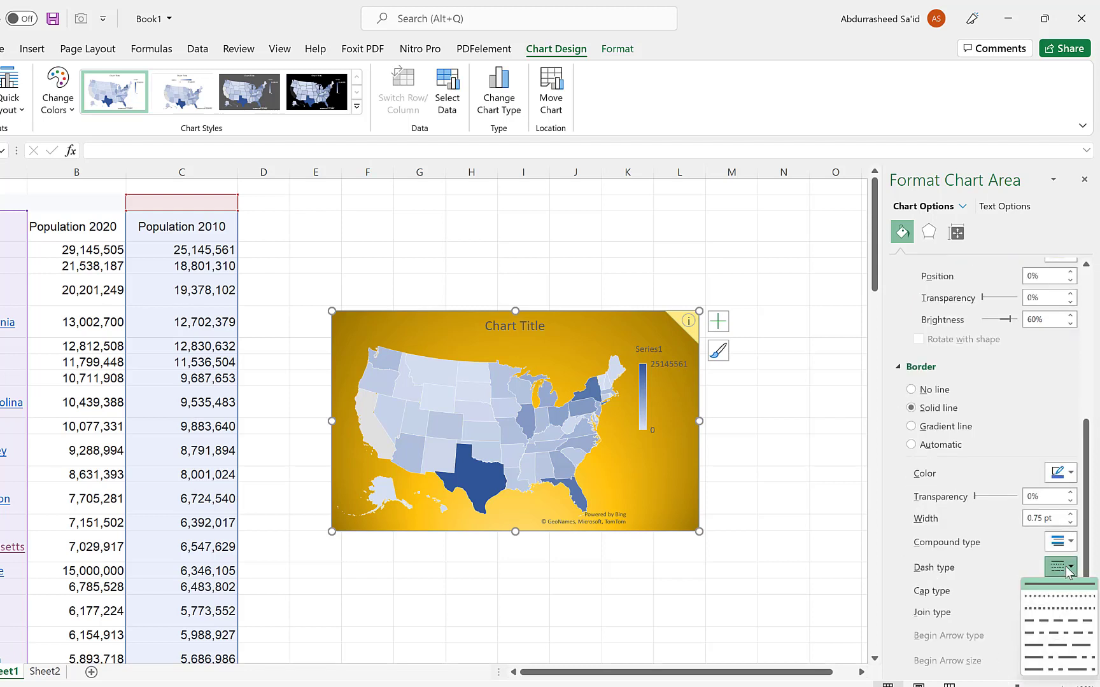
{"action": "left_click", "coordinate": [1068, 570]}
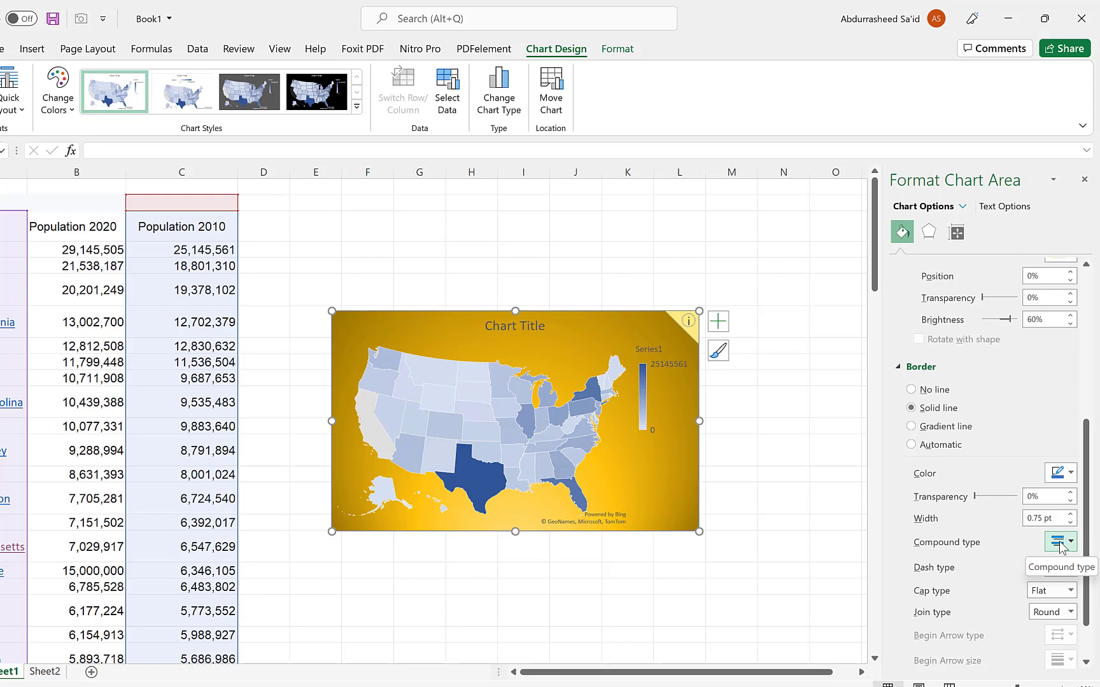
{"action": "scroll", "coordinate": [1056, 563], "scroll_direction": "down", "scroll_amount": 1}
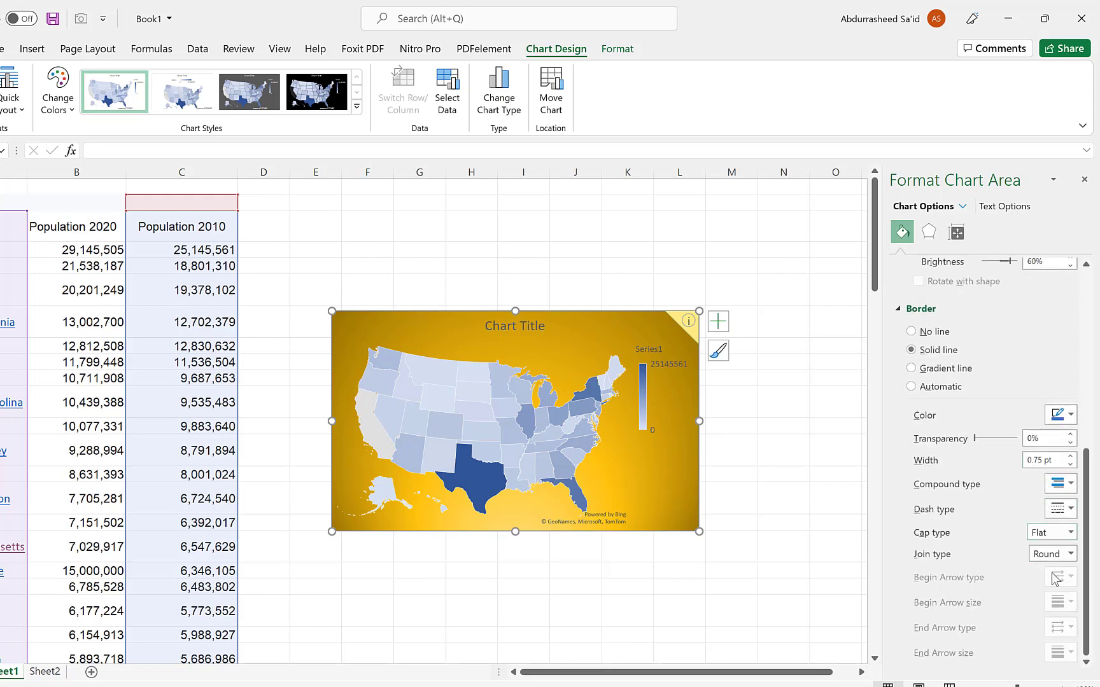
{"action": "scroll", "coordinate": [993, 566], "scroll_direction": "up", "scroll_amount": 4}
{"action": "scroll", "coordinate": [945, 555], "scroll_direction": "down", "scroll_amount": 4}
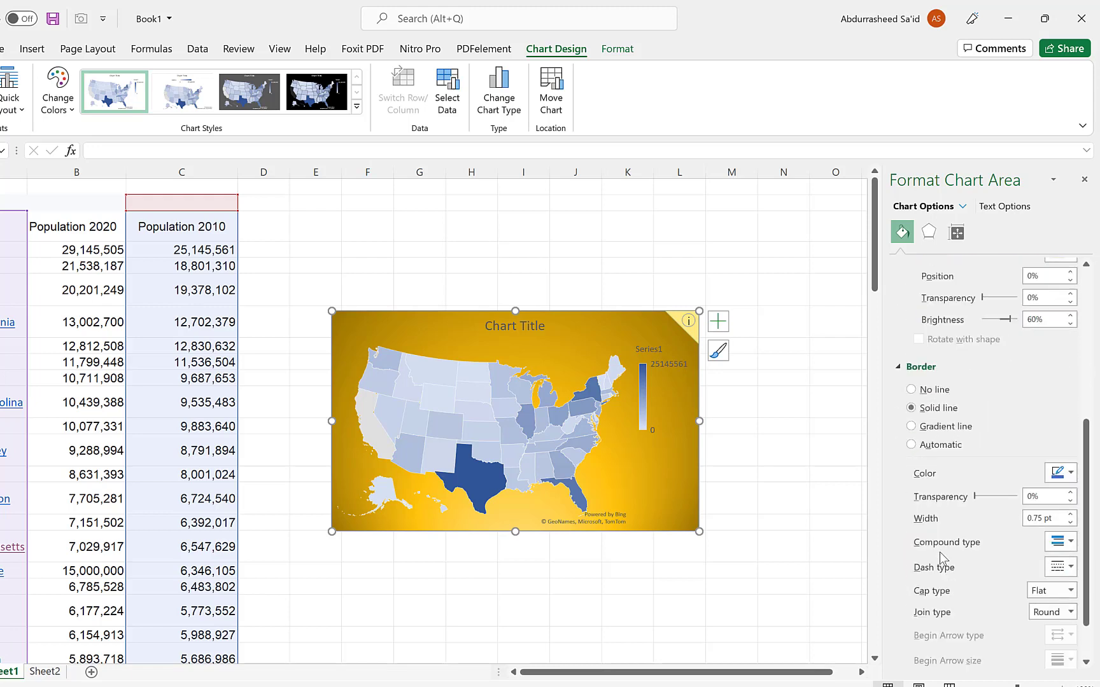
{"action": "scroll", "coordinate": [947, 525], "scroll_direction": "up", "scroll_amount": 6}
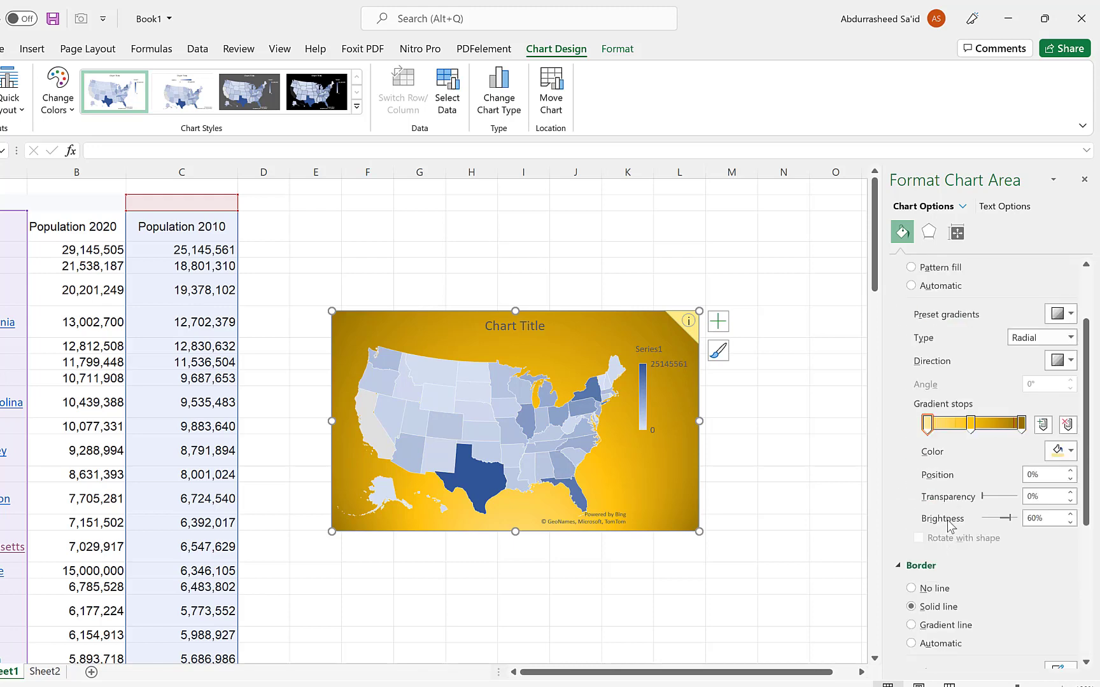
Examine the chart area's Shadow, Glow, Soft Edges and 3-D Format effects, including the soft edge presets
{"action": "left_click", "coordinate": [935, 230]}
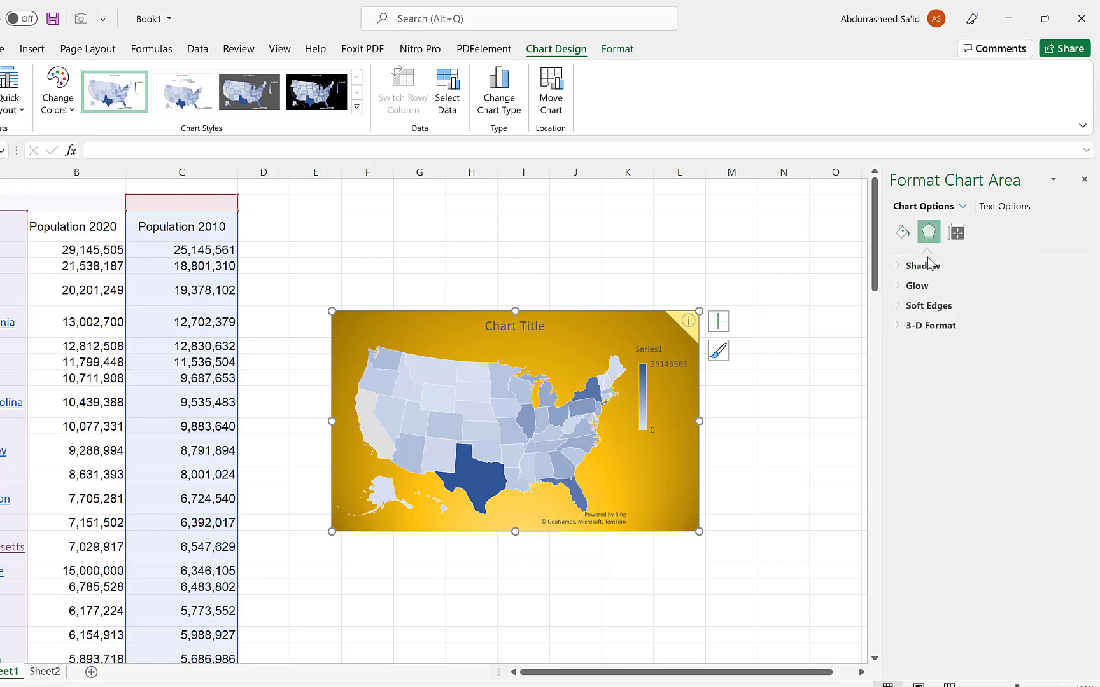
{"action": "left_click", "coordinate": [901, 267]}
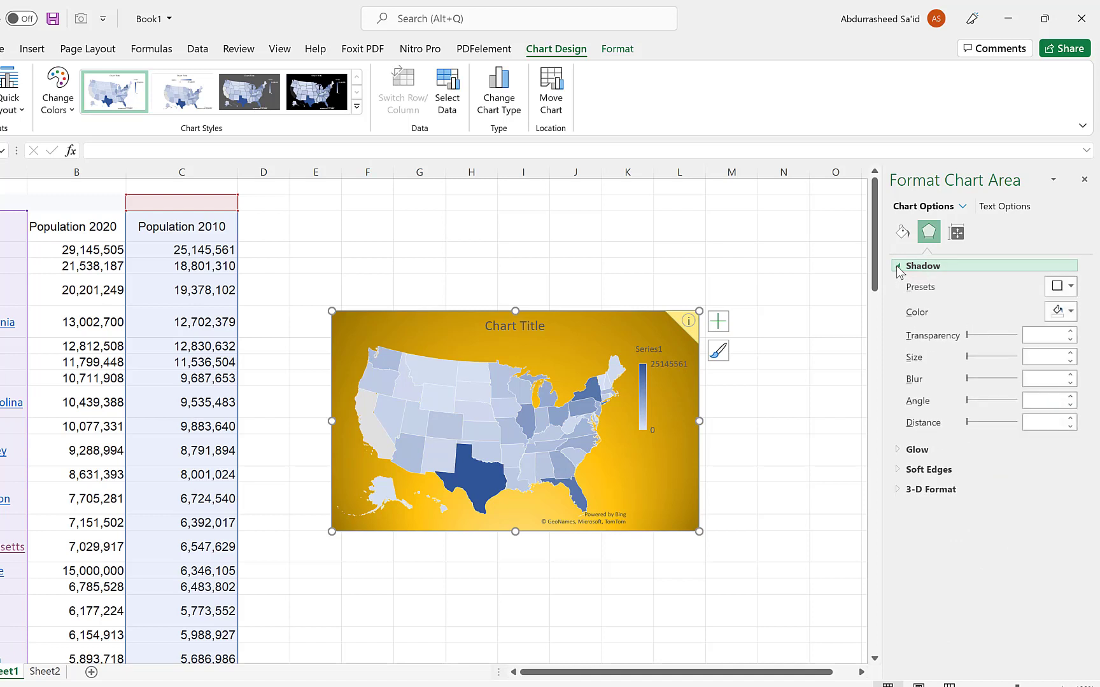
{"action": "left_click", "coordinate": [899, 451]}
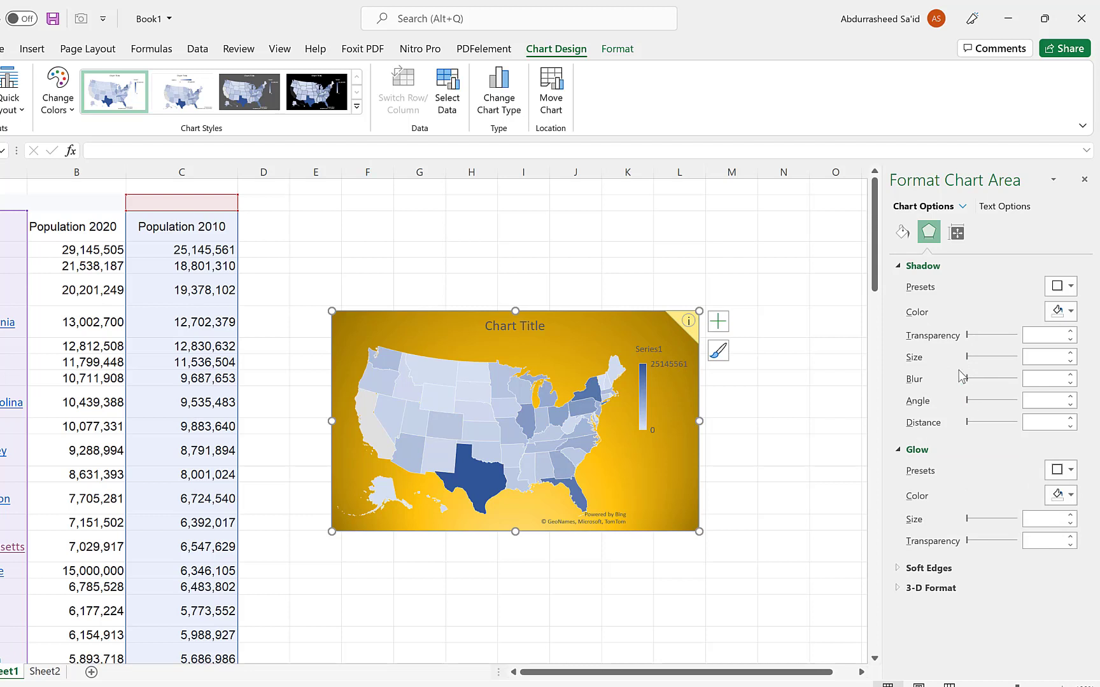
{"action": "left_click", "coordinate": [910, 565]}
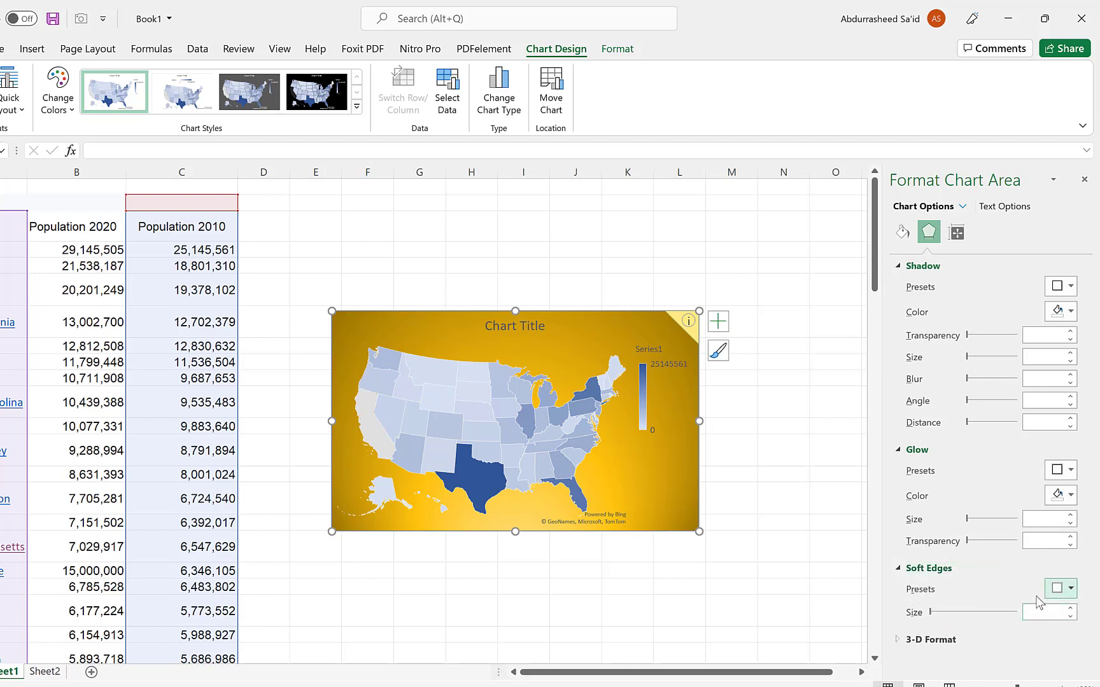
{"action": "left_click", "coordinate": [1069, 589]}
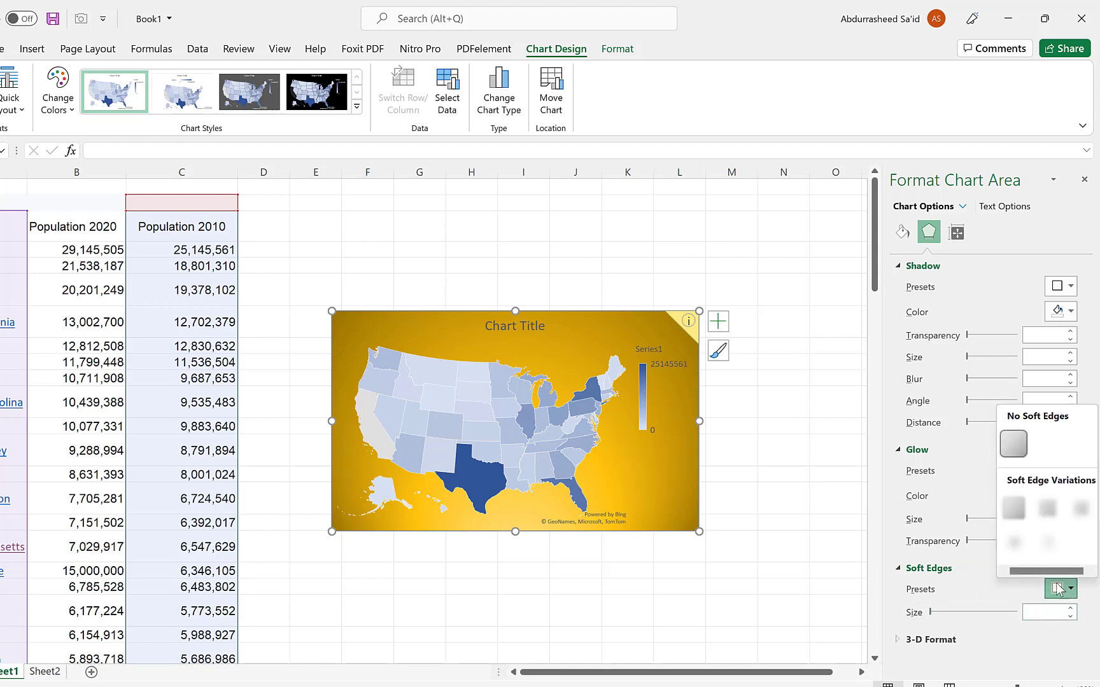
{"action": "left_click", "coordinate": [1029, 639]}
{"action": "left_click", "coordinate": [899, 639]}
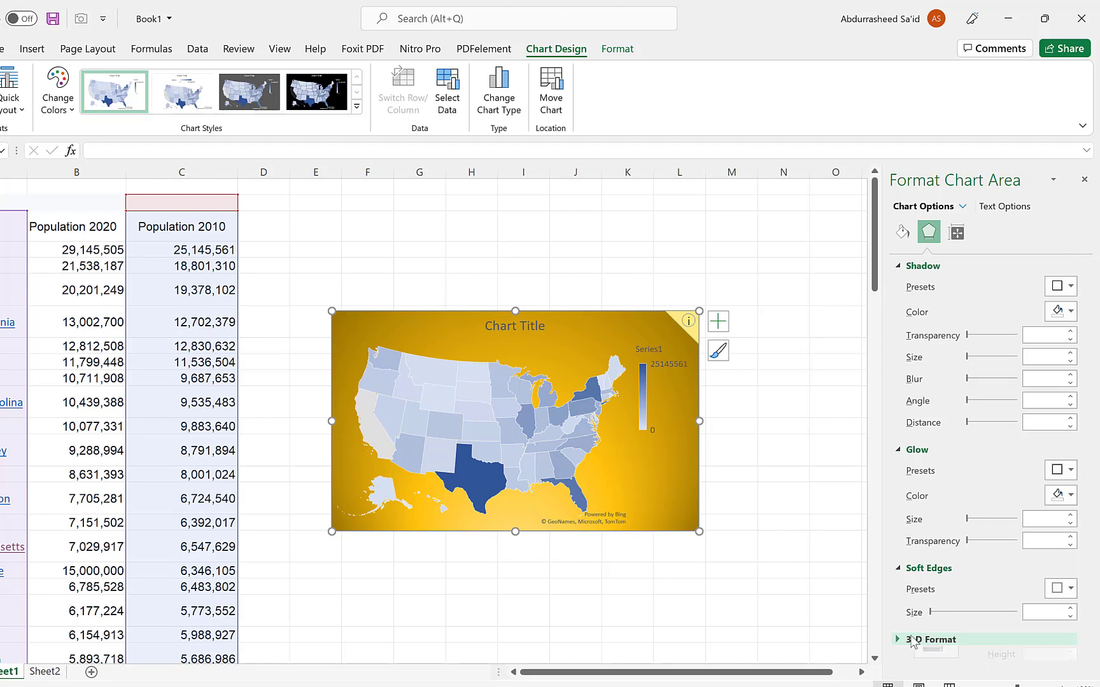
{"action": "left_click", "coordinate": [913, 640]}
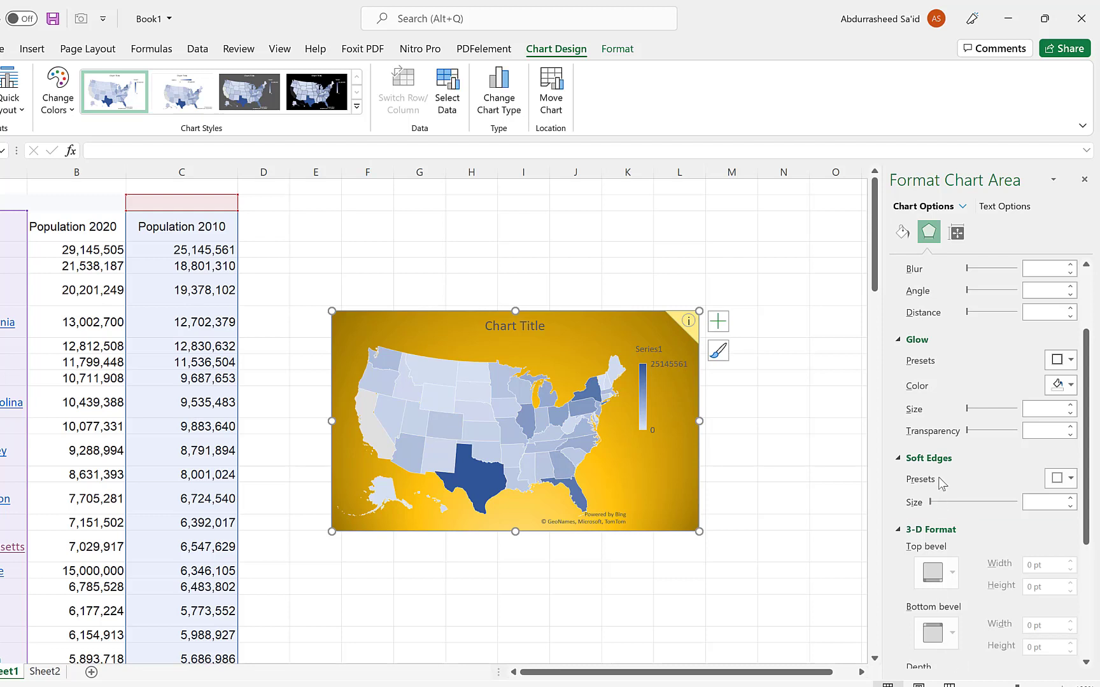
Examine the chart area's Size and Properties settings and its text fill and outline options
{"action": "scroll", "coordinate": [941, 446], "scroll_direction": "up", "scroll_amount": 3}
{"action": "left_click", "coordinate": [956, 232]}
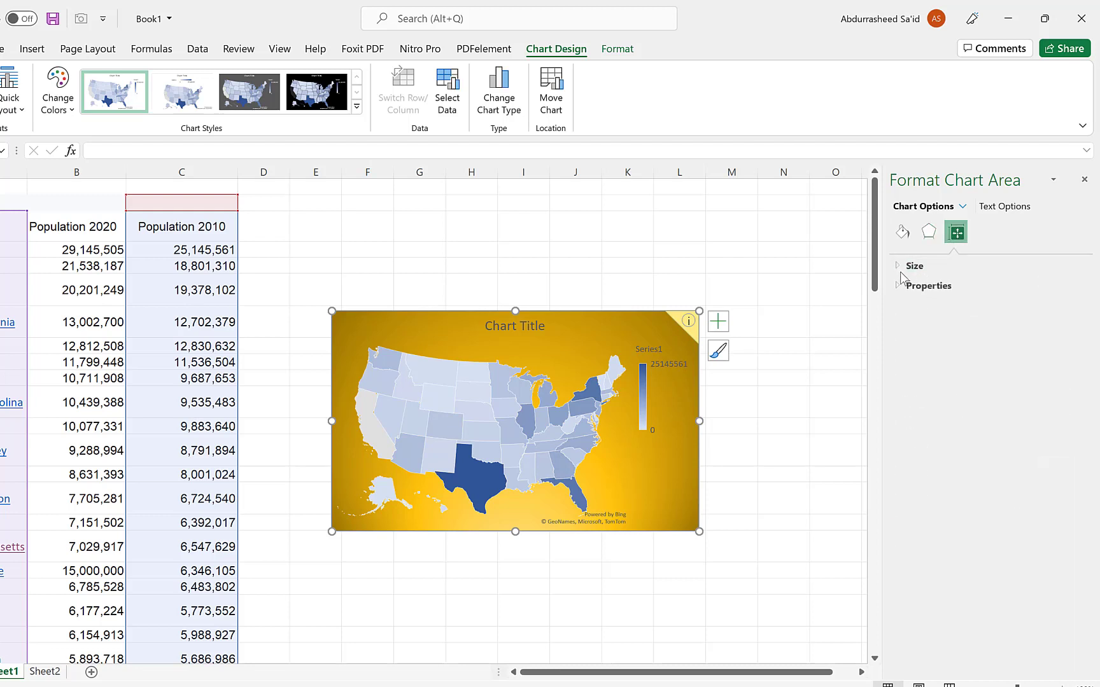
{"action": "left_click", "coordinate": [901, 267]}
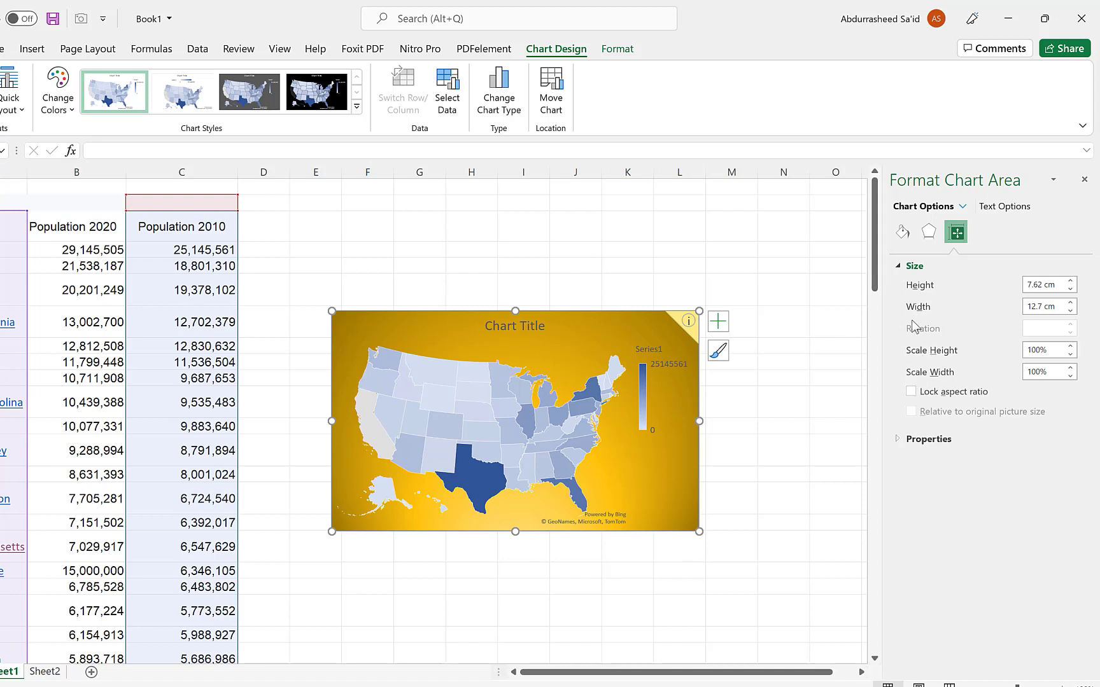
{"action": "left_click", "coordinate": [910, 439]}
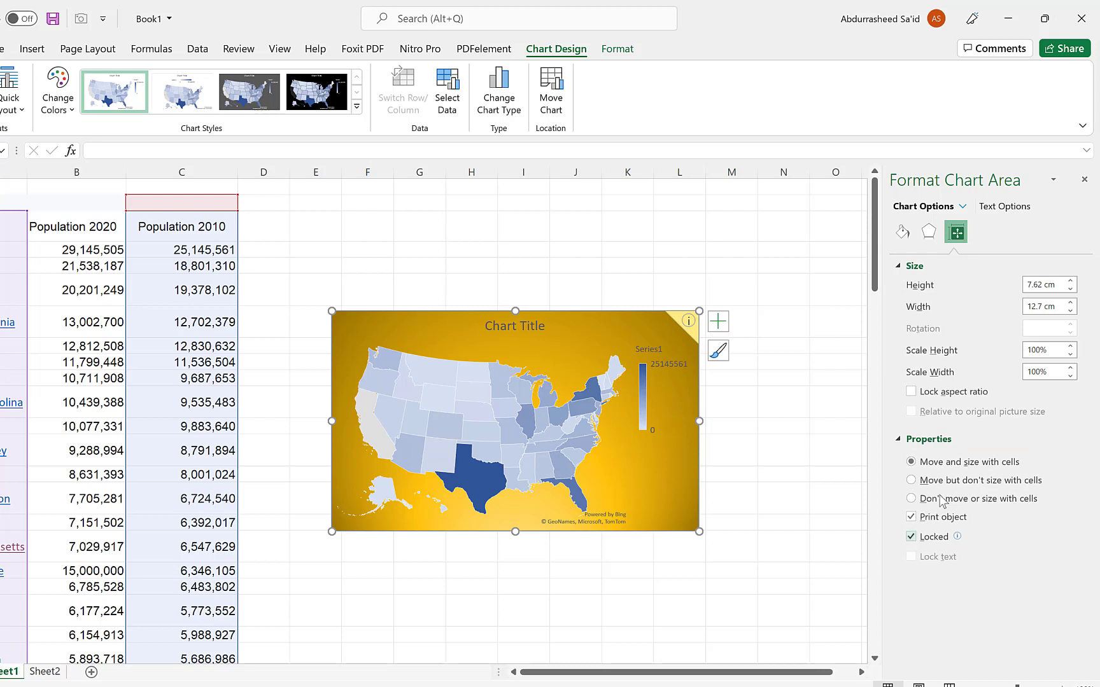
{"action": "left_click", "coordinate": [1001, 208]}
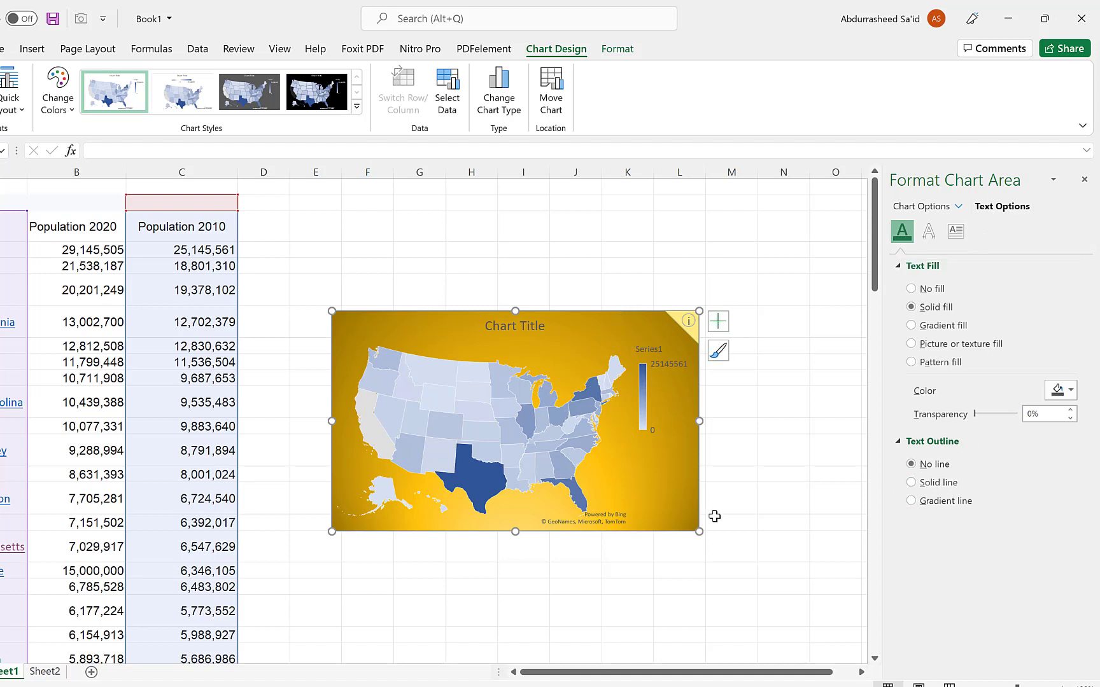
Review the map series' projection choices and set its map area to Country/Region
{"action": "left_click", "coordinate": [464, 406]}
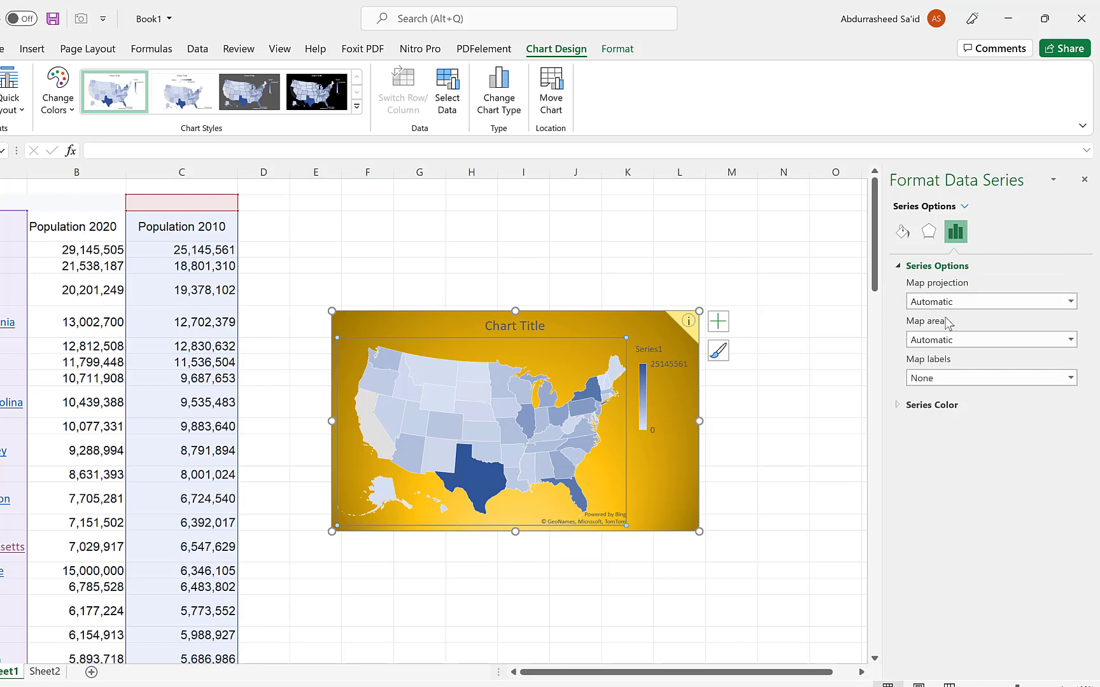
{"action": "left_click", "coordinate": [977, 299]}
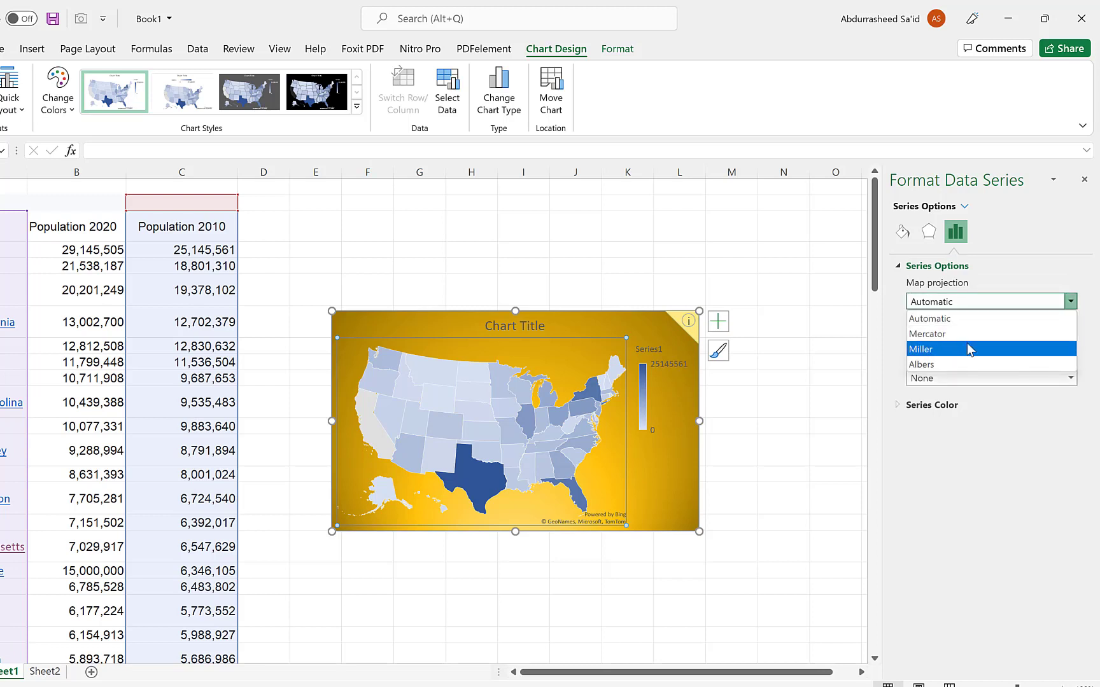
{"action": "left_click", "coordinate": [997, 377]}
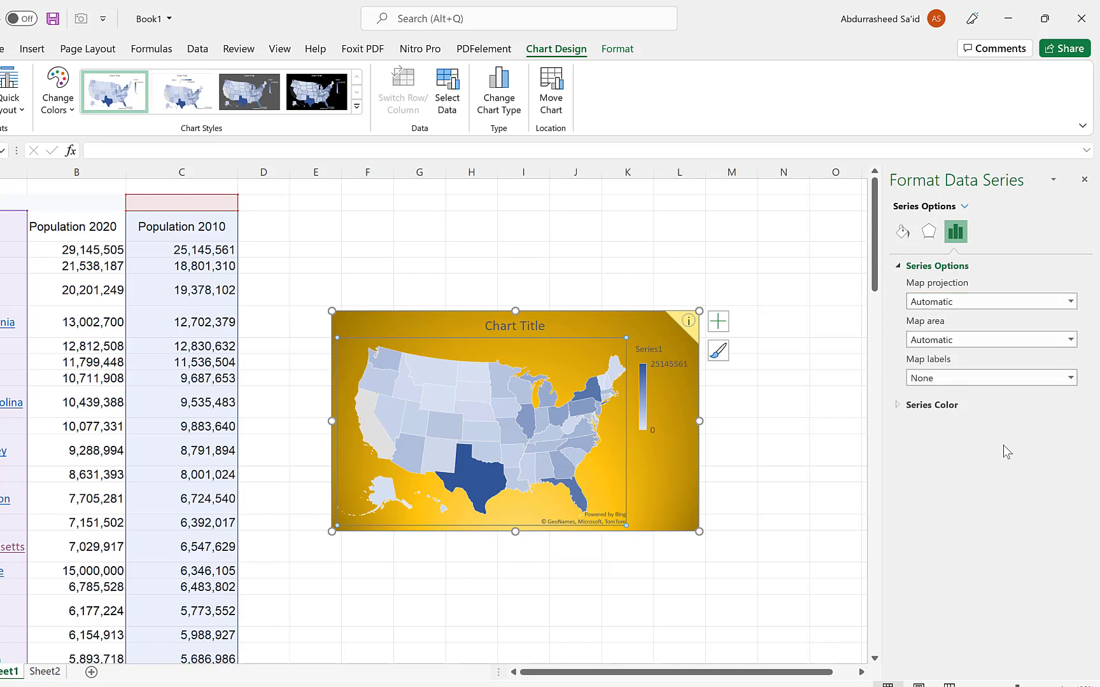
{"action": "left_click", "coordinate": [997, 341]}
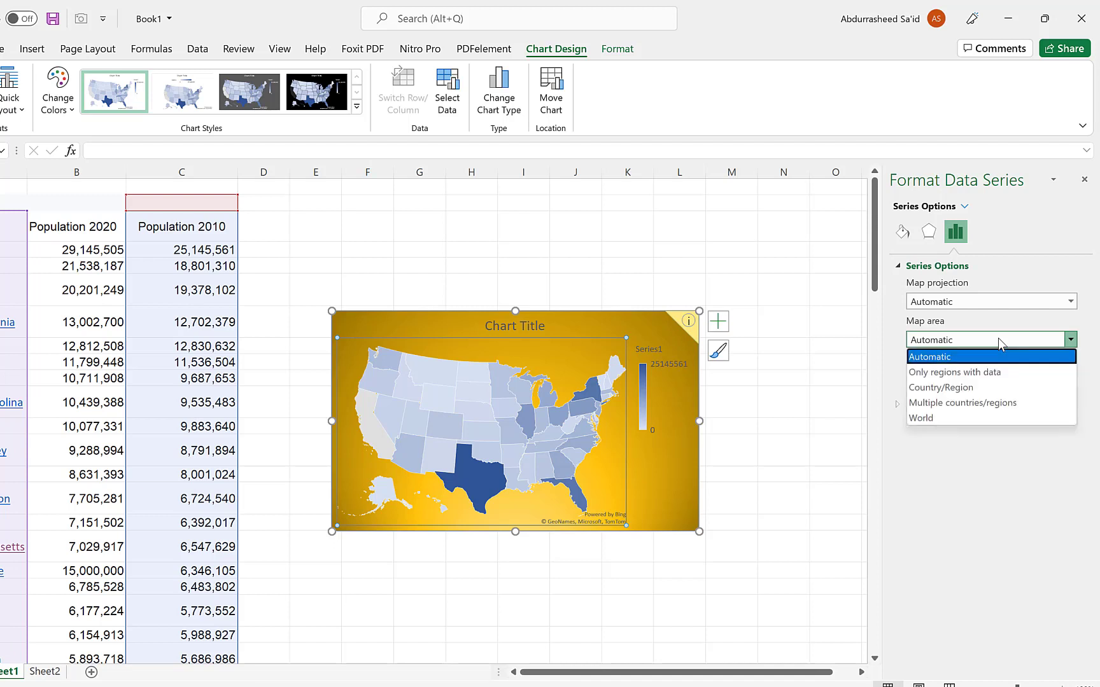
{"action": "left_click", "coordinate": [1004, 388]}
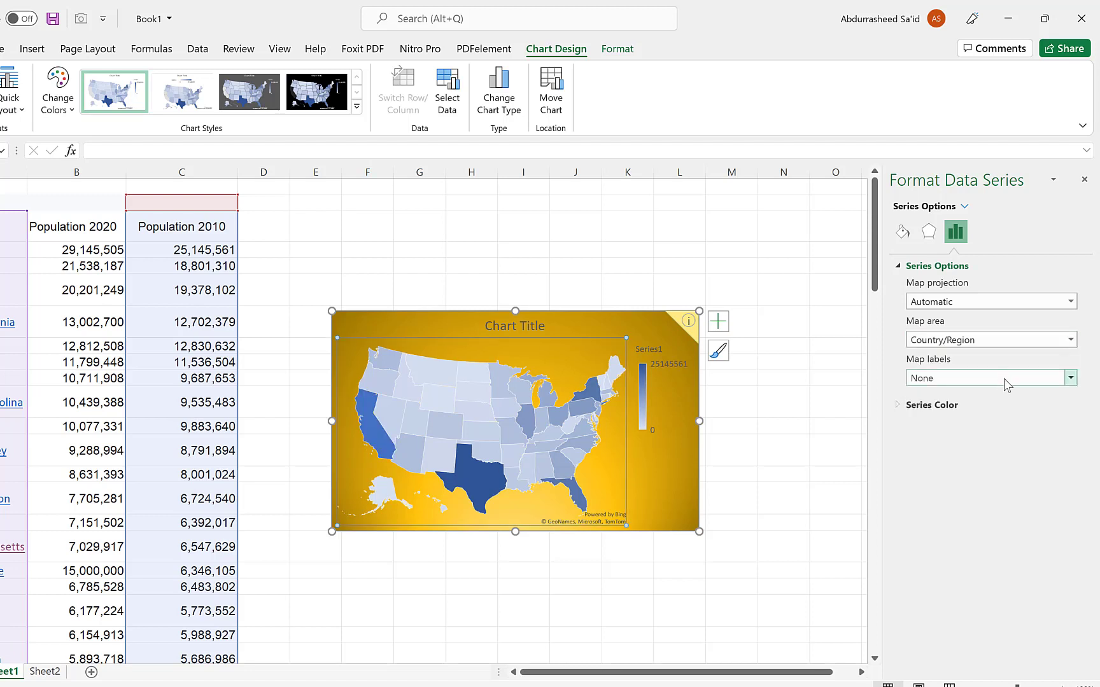
{"action": "left_click", "coordinate": [1005, 380]}
{"action": "left_click", "coordinate": [1006, 341]}
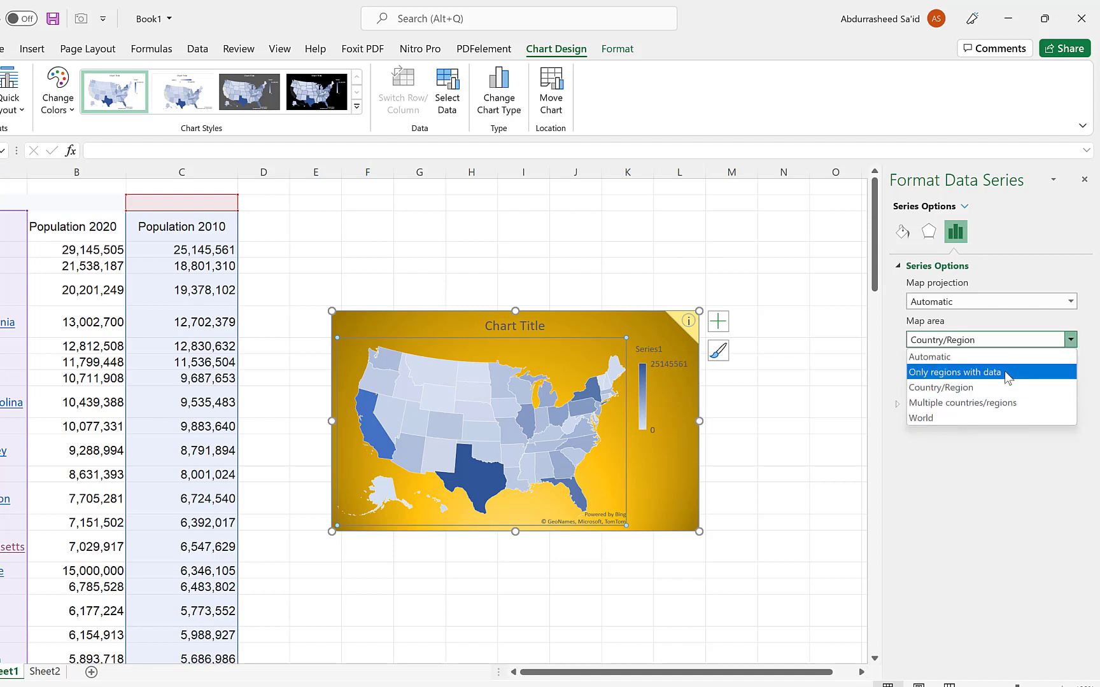
{"action": "left_click", "coordinate": [1013, 388]}
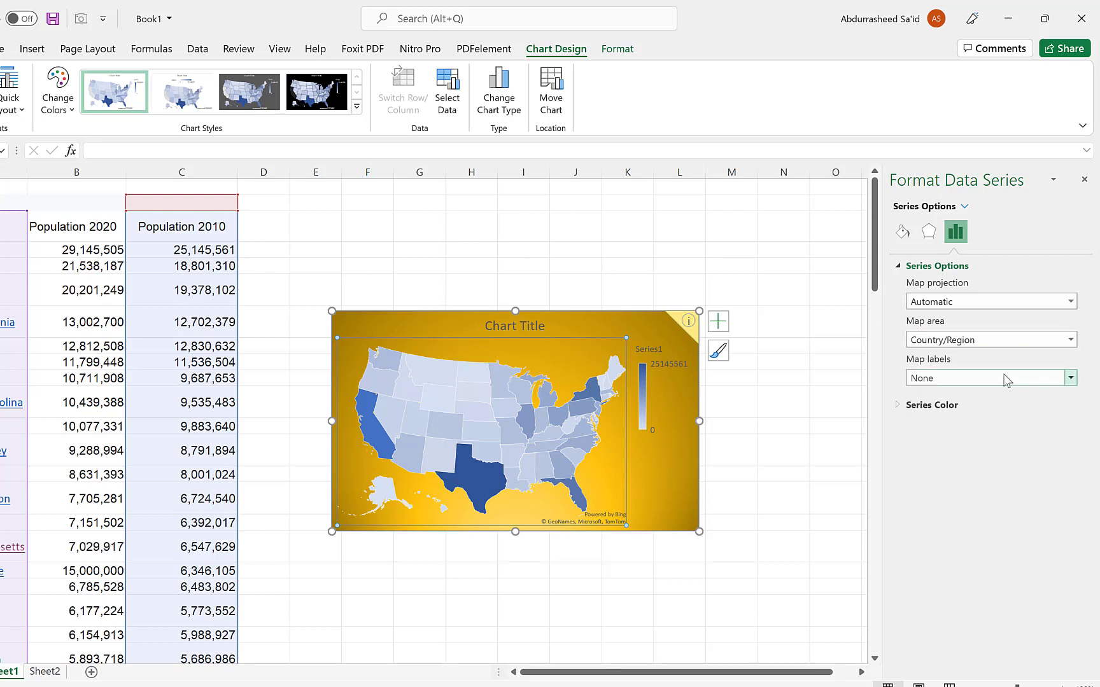
Try the Show all option for the map labels and settle on Best fit only
{"action": "left_click", "coordinate": [1004, 379]}
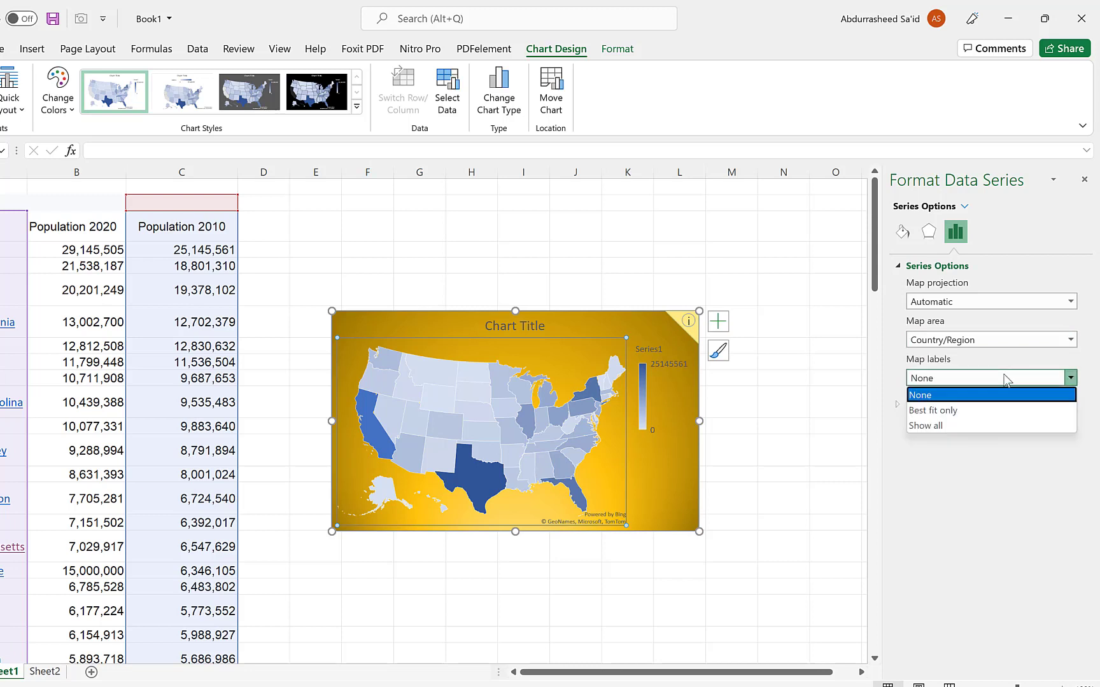
{"action": "left_click", "coordinate": [990, 425]}
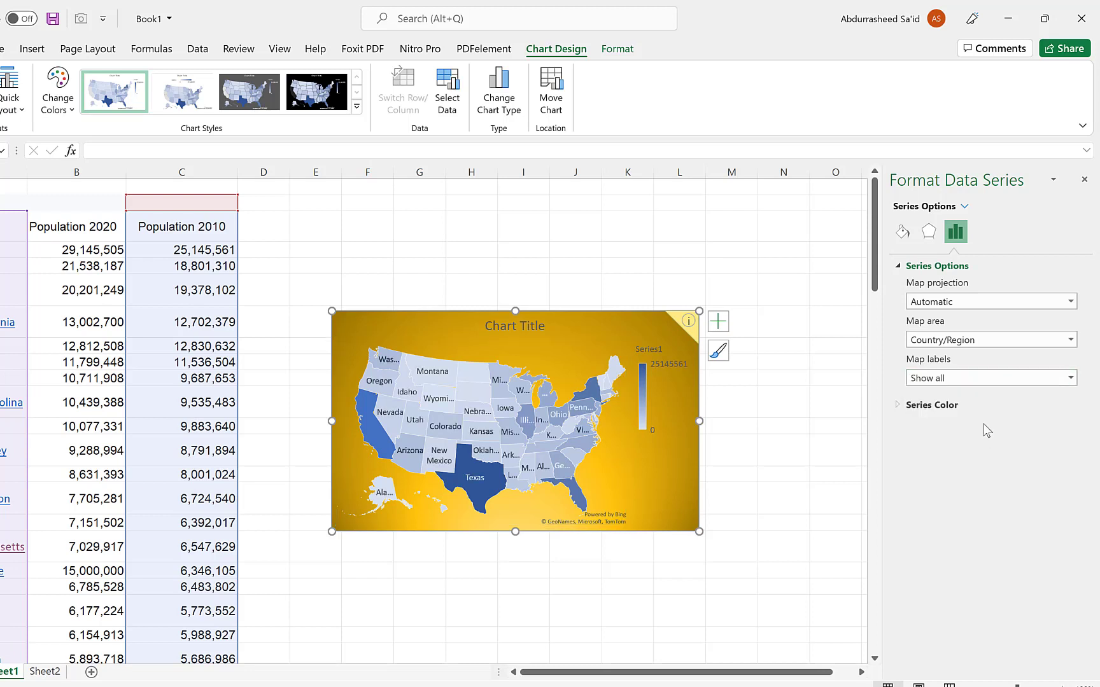
{"action": "left_click", "coordinate": [551, 431]}
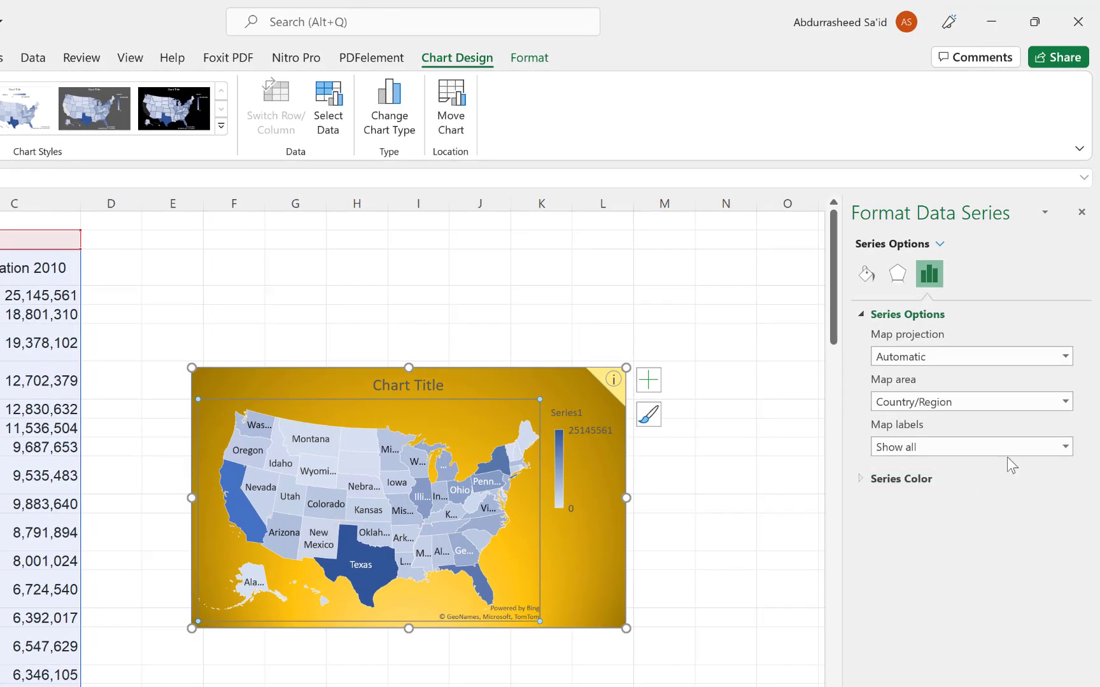
{"action": "left_click", "coordinate": [1019, 447]}
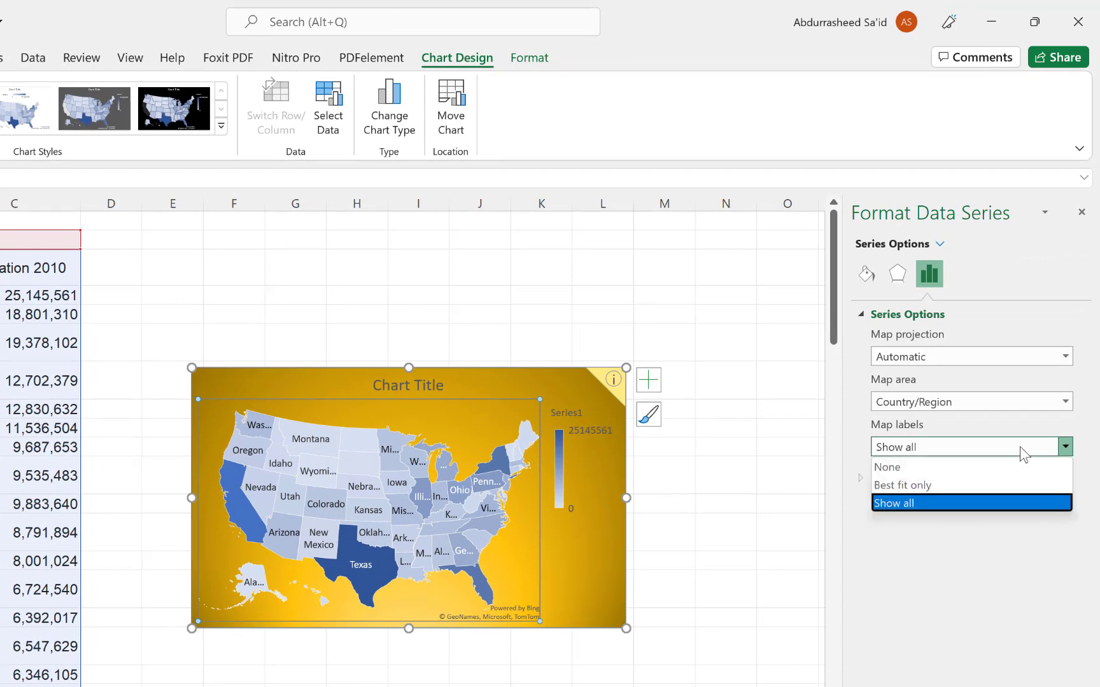
{"action": "left_click", "coordinate": [991, 481]}
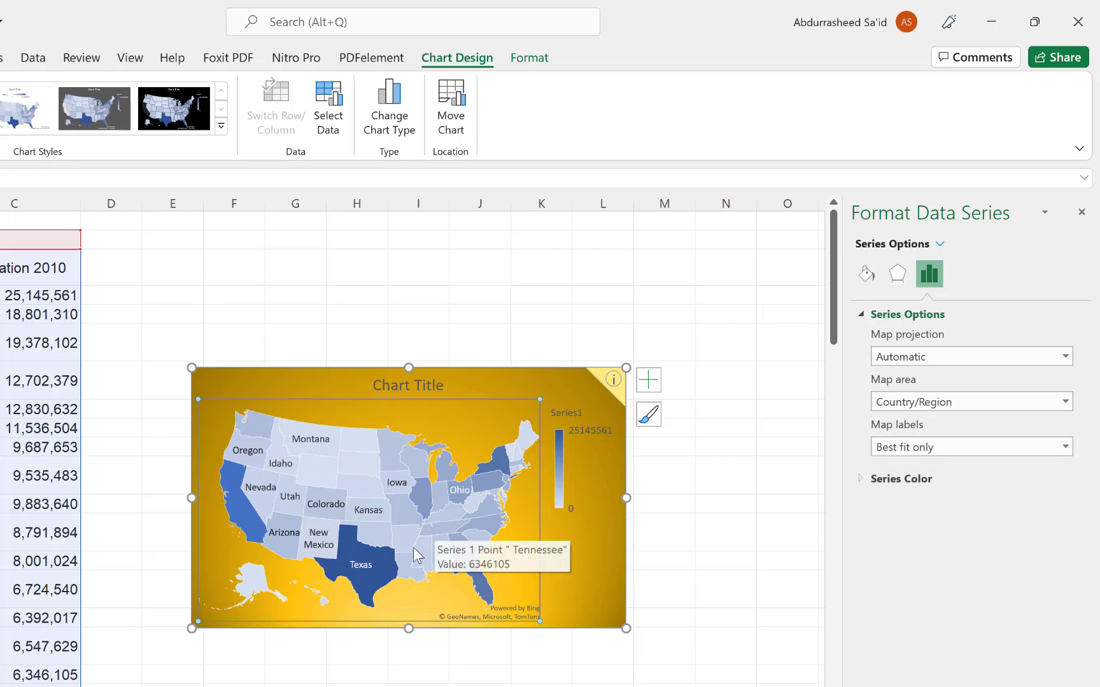
Set the minimum colour of the map series' Sequential (2-color) scale to grey
{"action": "left_click", "coordinate": [858, 478]}
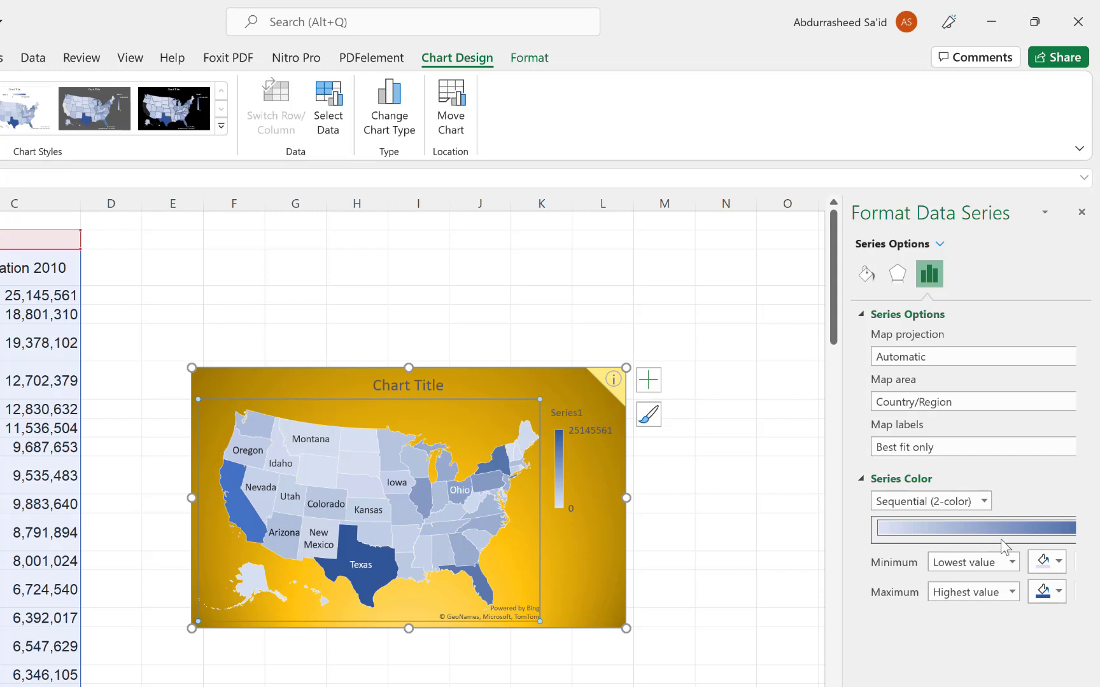
{"action": "left_click", "coordinate": [1057, 561]}
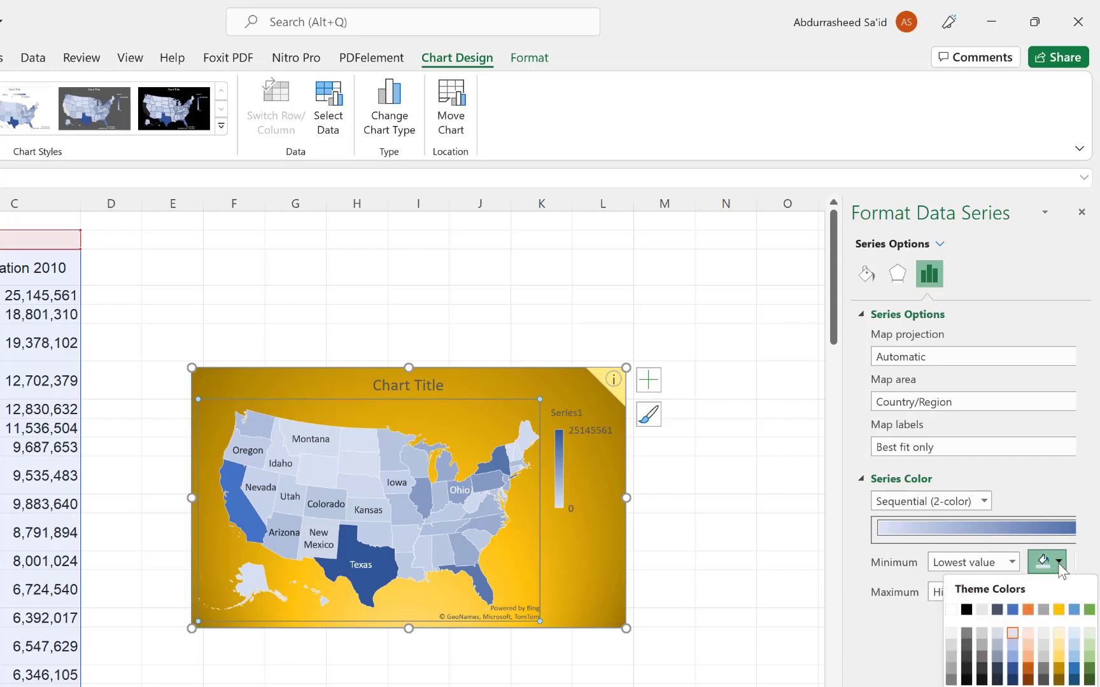
{"action": "left_click", "coordinate": [984, 645]}
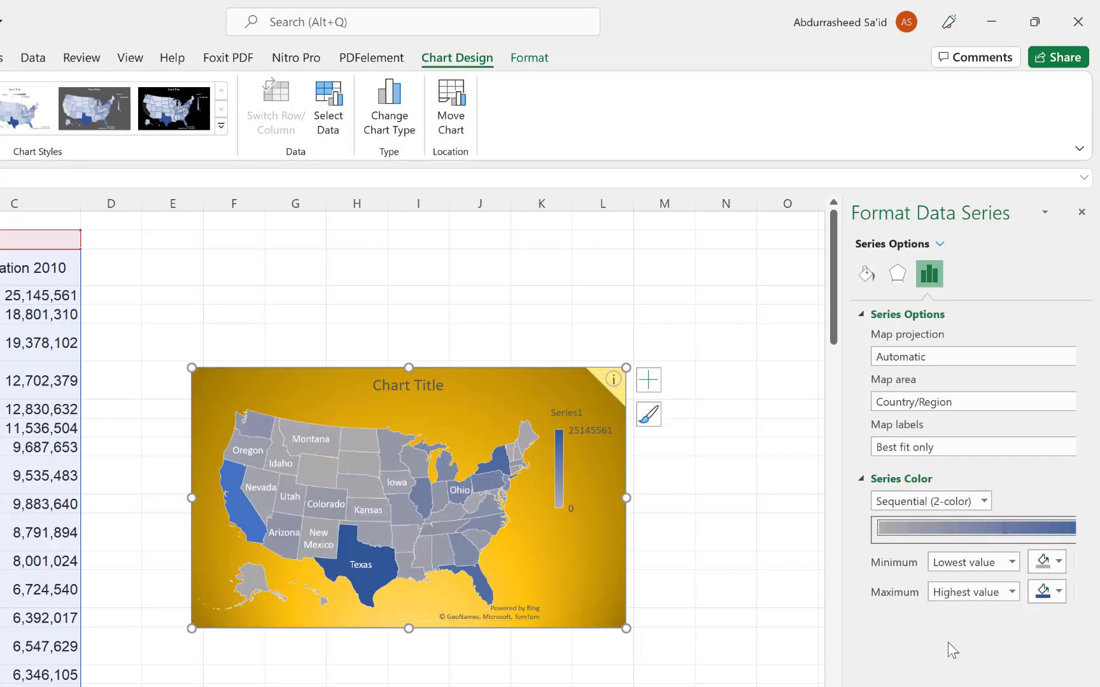
Try gold as the scale's maximum colour and switch the series colour to Diverging (3-color)
{"action": "left_click", "coordinate": [1058, 592]}
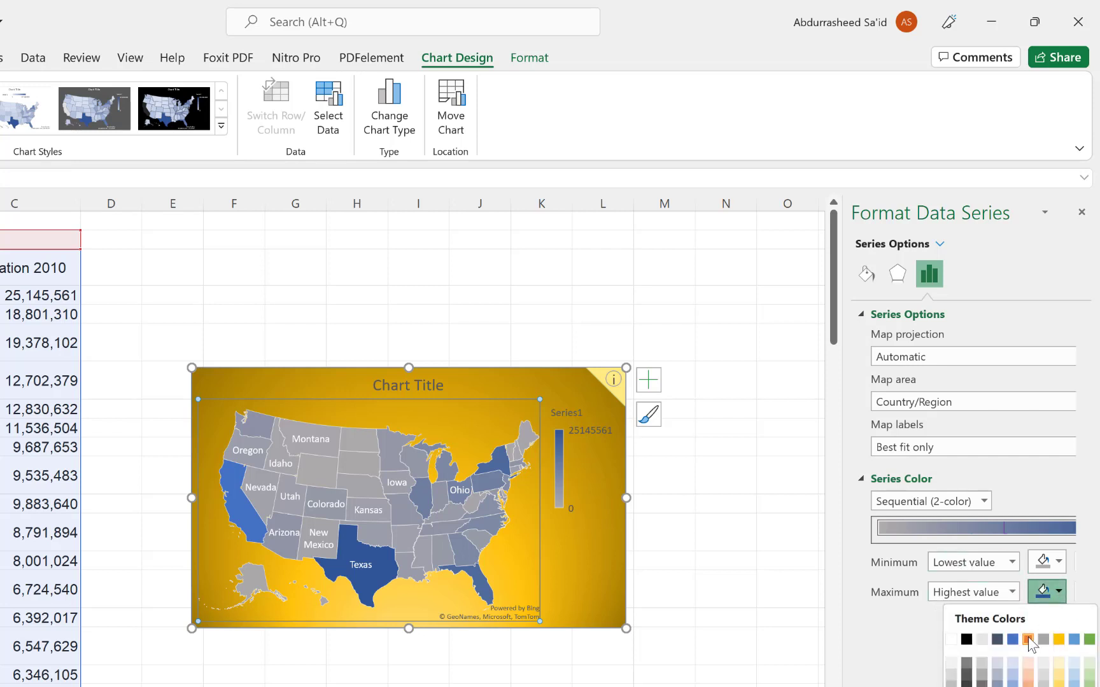
{"action": "left_click", "coordinate": [1054, 637]}
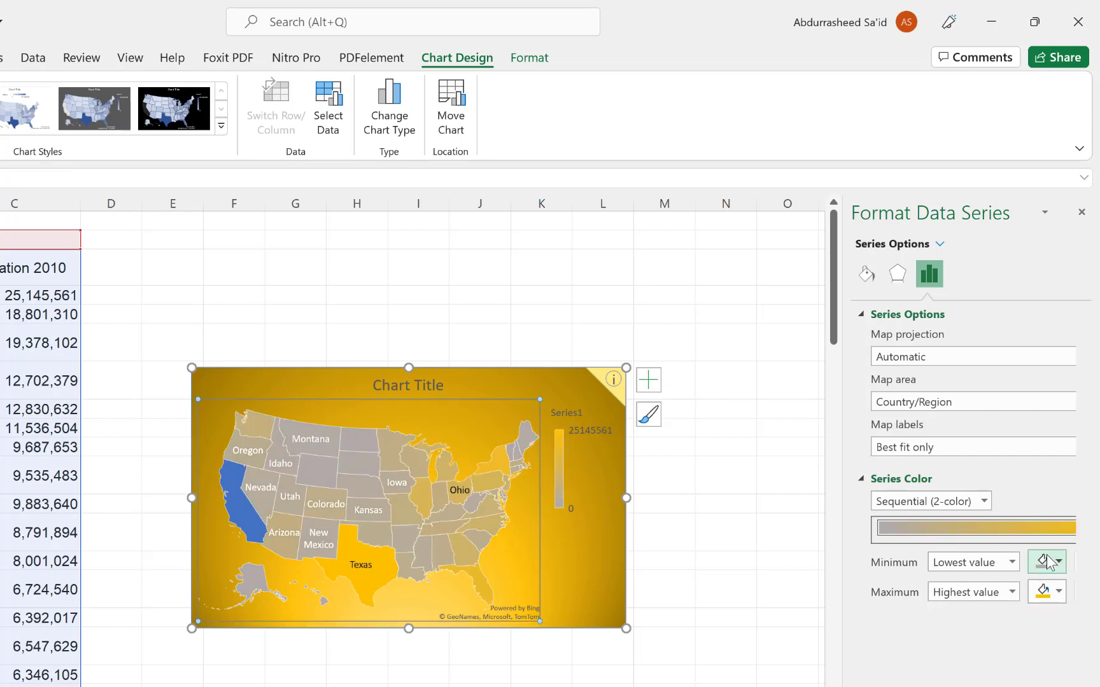
{"action": "left_click", "coordinate": [983, 501]}
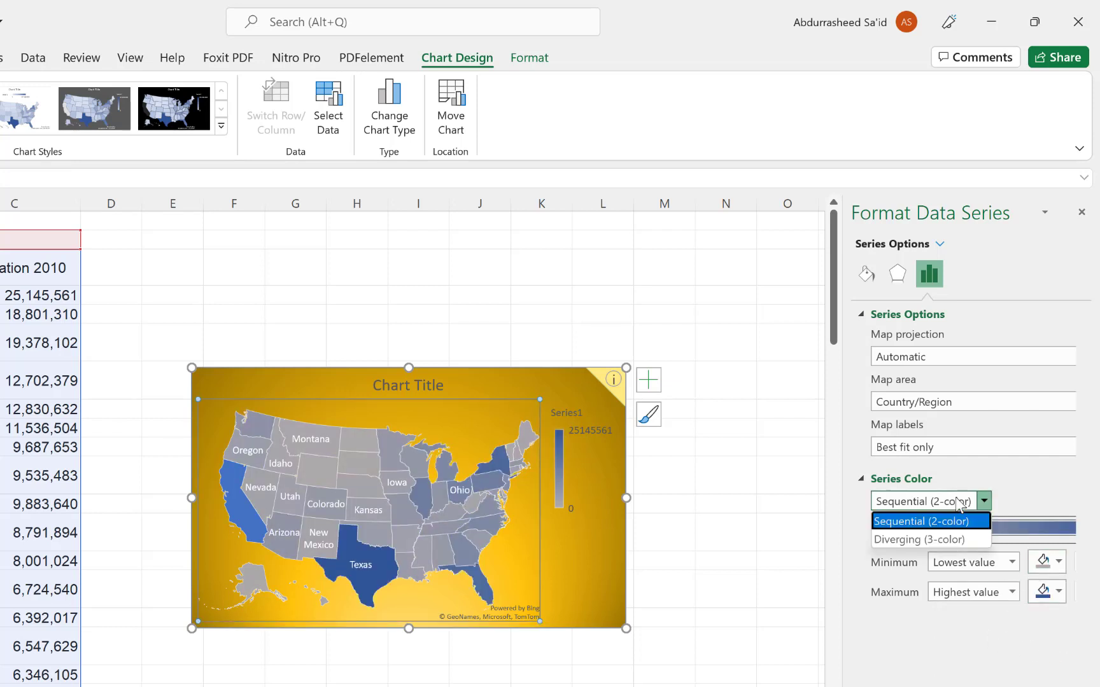
{"action": "left_click", "coordinate": [948, 535]}
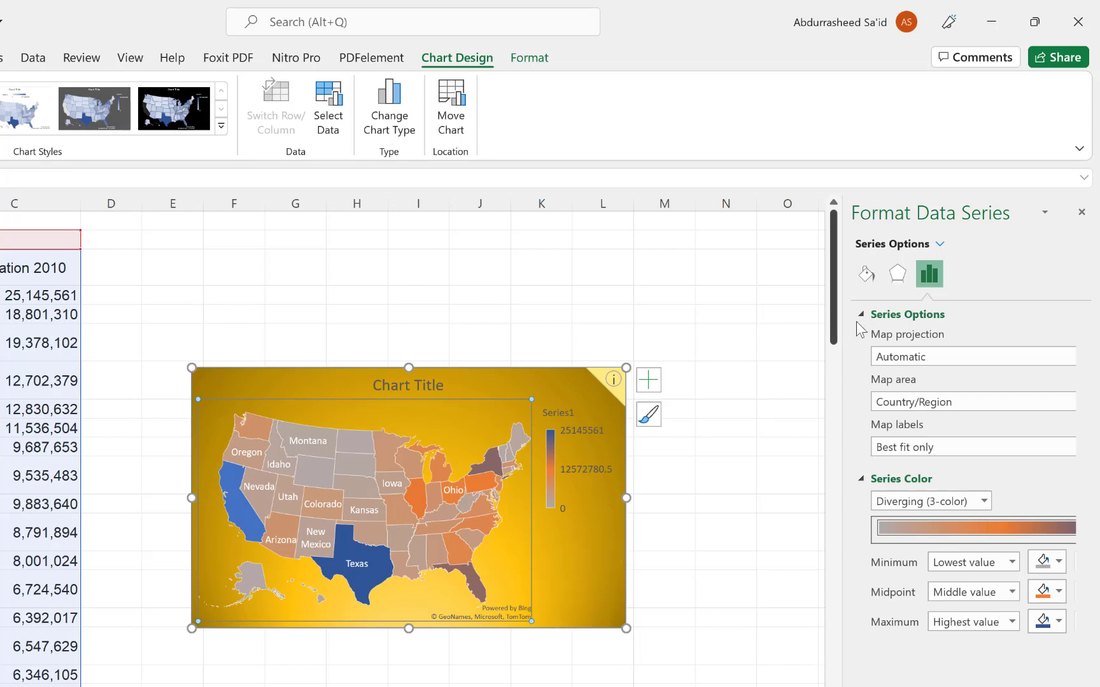
Remove the gold gradient from the chart area by setting its fill to No fill
{"action": "left_click", "coordinate": [866, 274]}
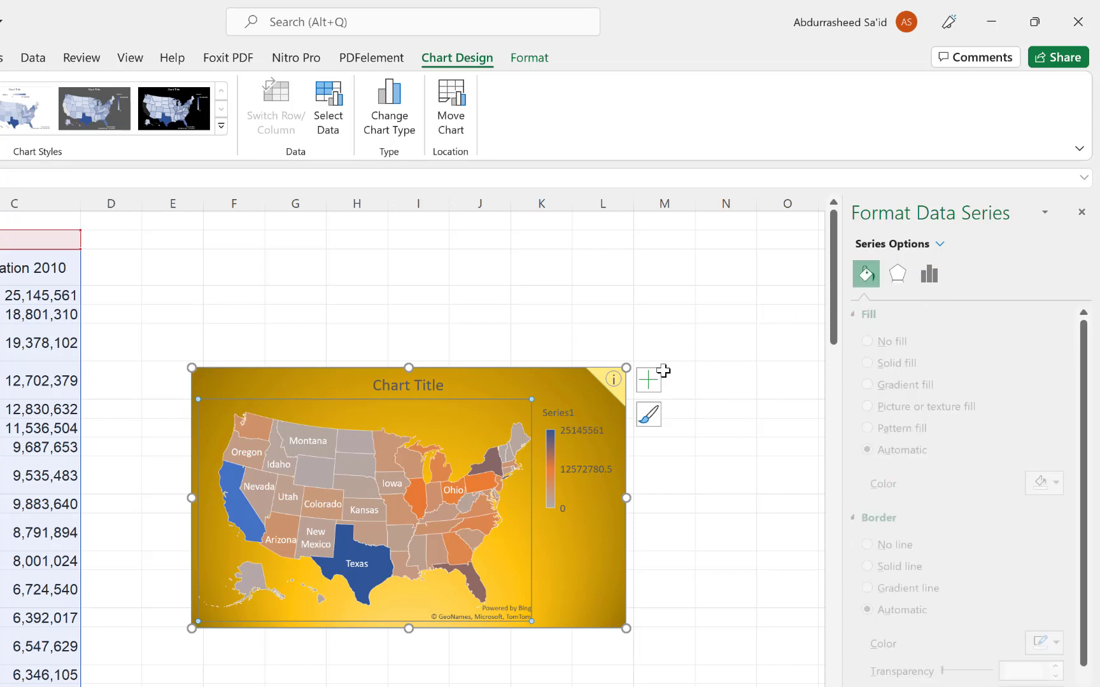
{"action": "left_click", "coordinate": [538, 380]}
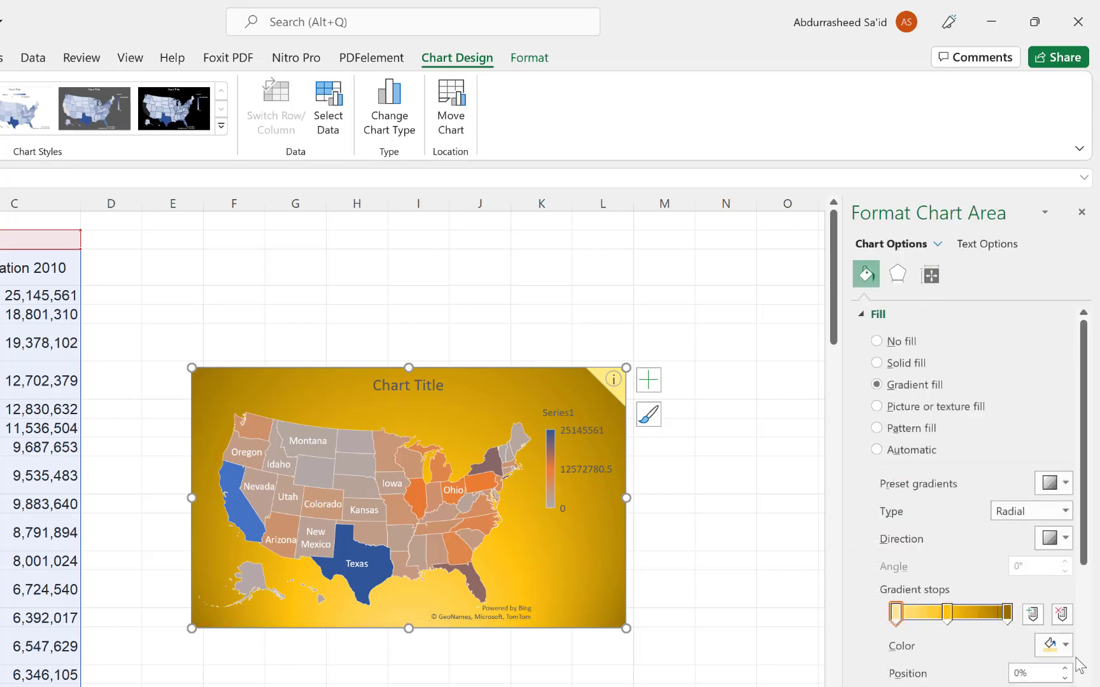
{"action": "left_click", "coordinate": [1061, 651]}
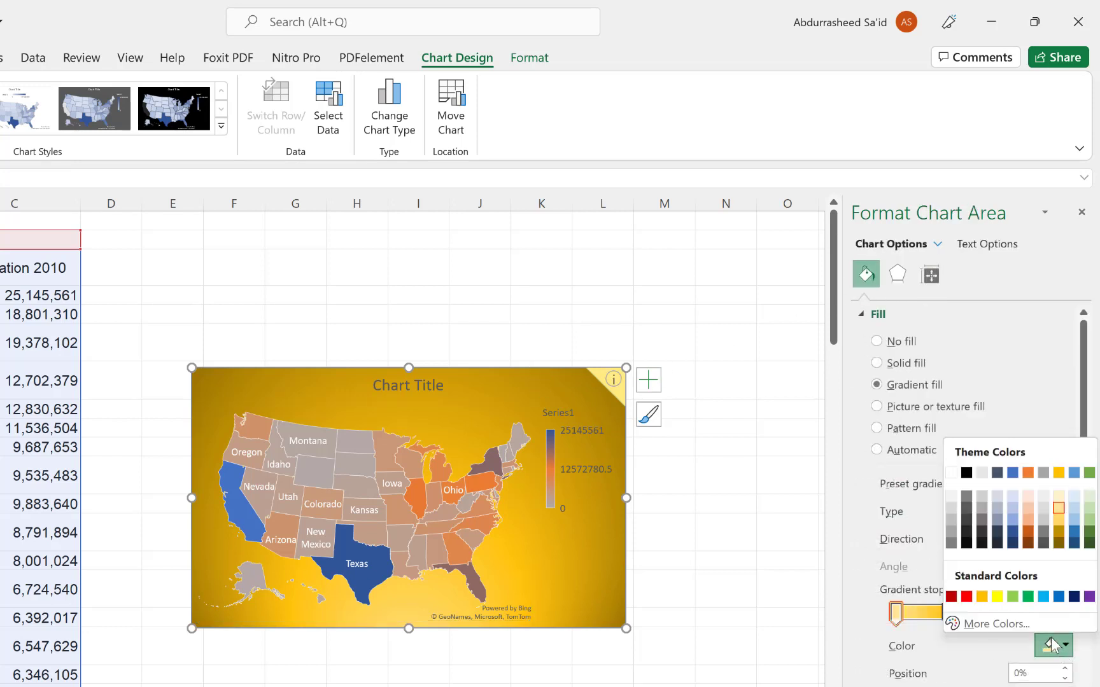
{"action": "left_click", "coordinate": [1053, 645]}
{"action": "left_click", "coordinate": [876, 341]}
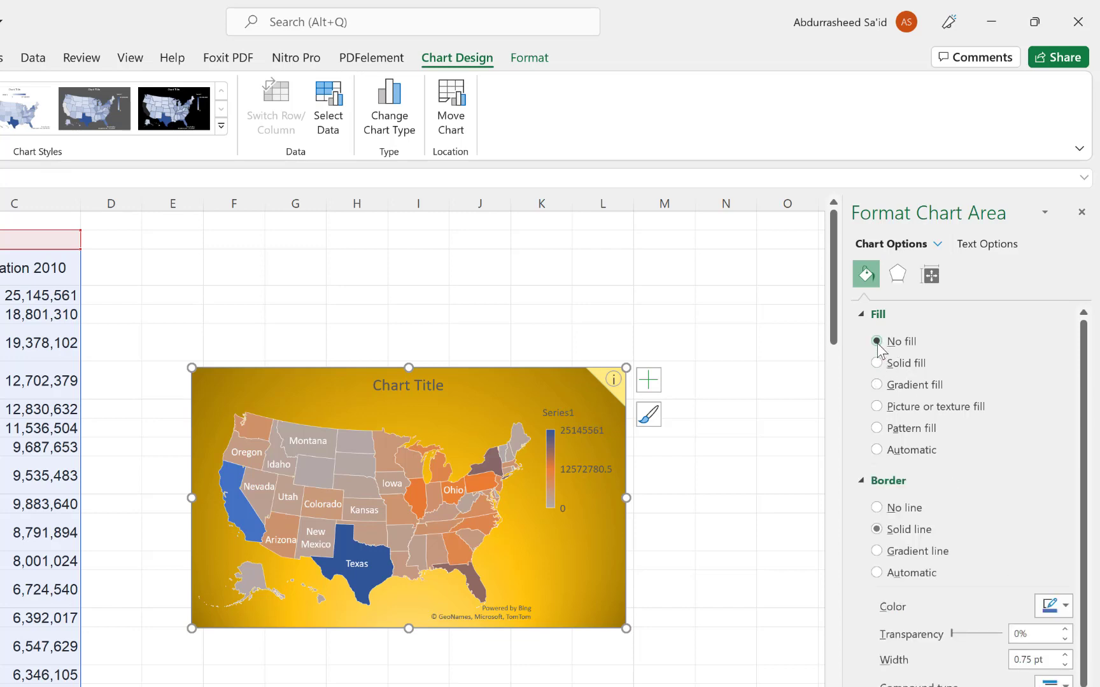
{"action": "left_click", "coordinate": [726, 616]}
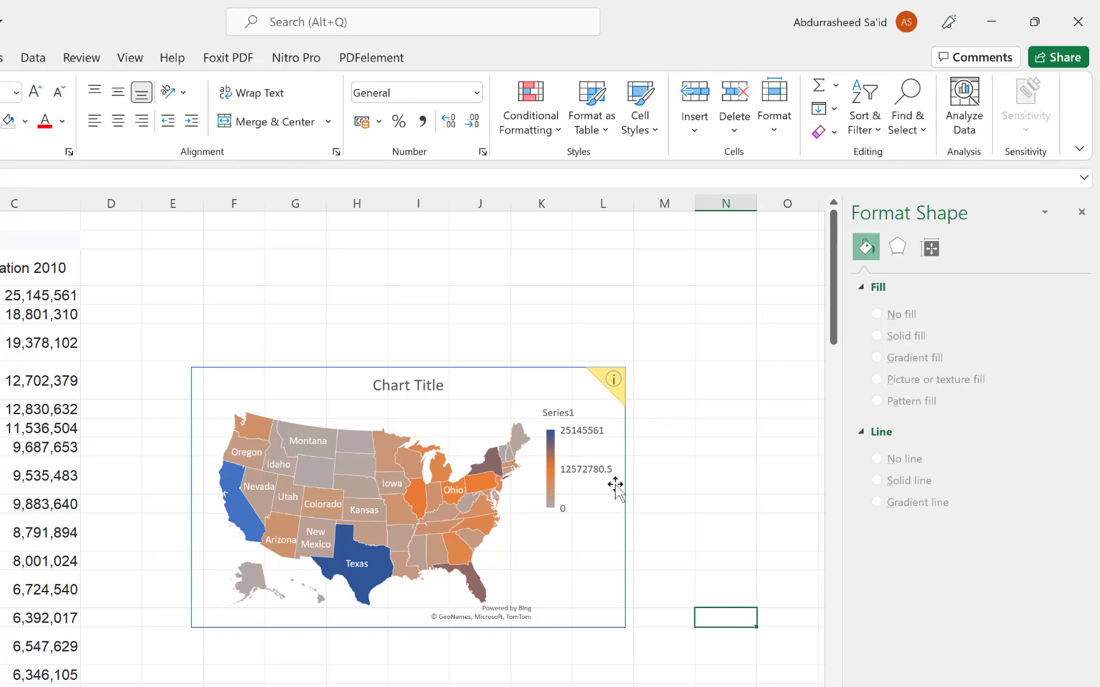
Hide the map chart's title and show it again
{"action": "left_click", "coordinate": [471, 438]}
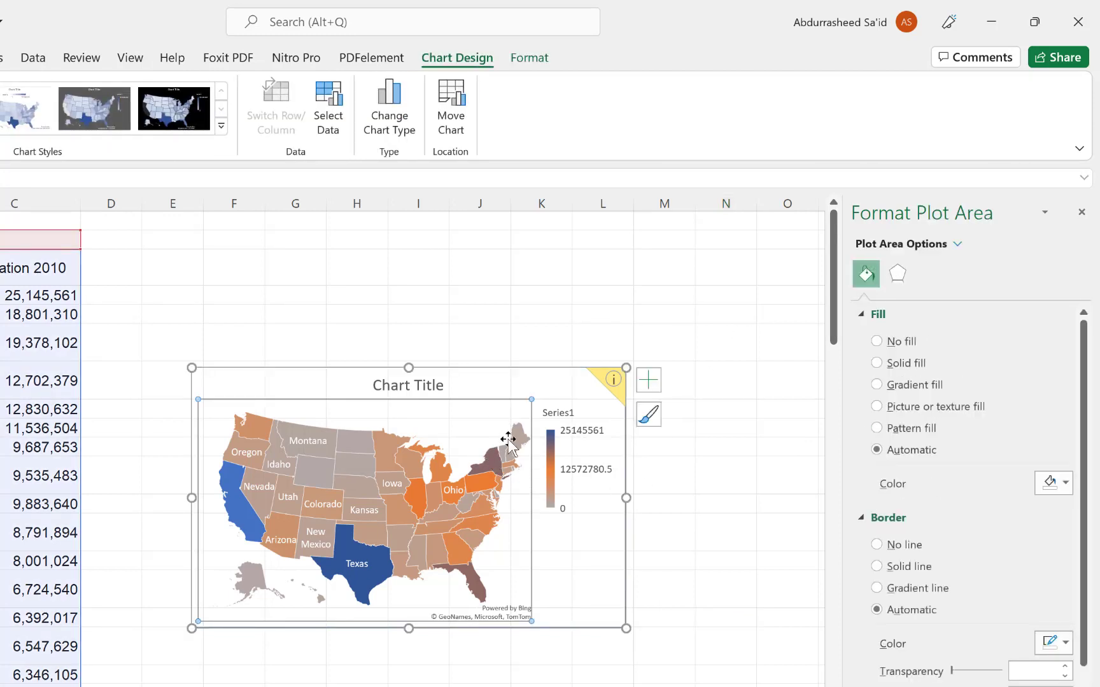
{"action": "left_click", "coordinate": [646, 385]}
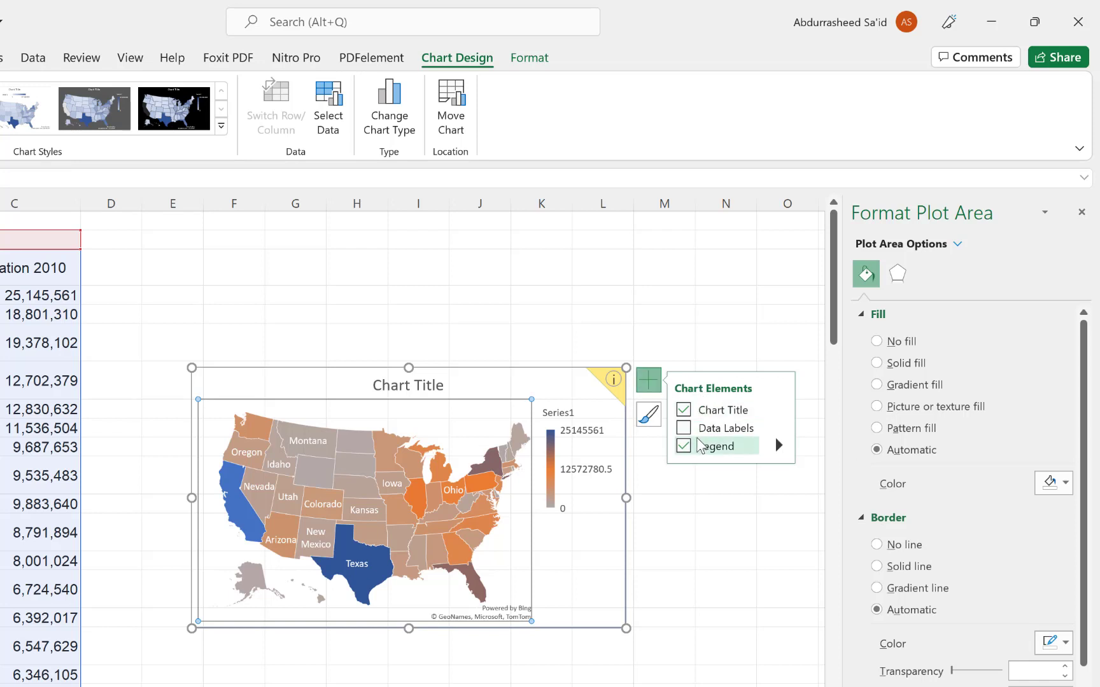
{"action": "left_click", "coordinate": [682, 414]}
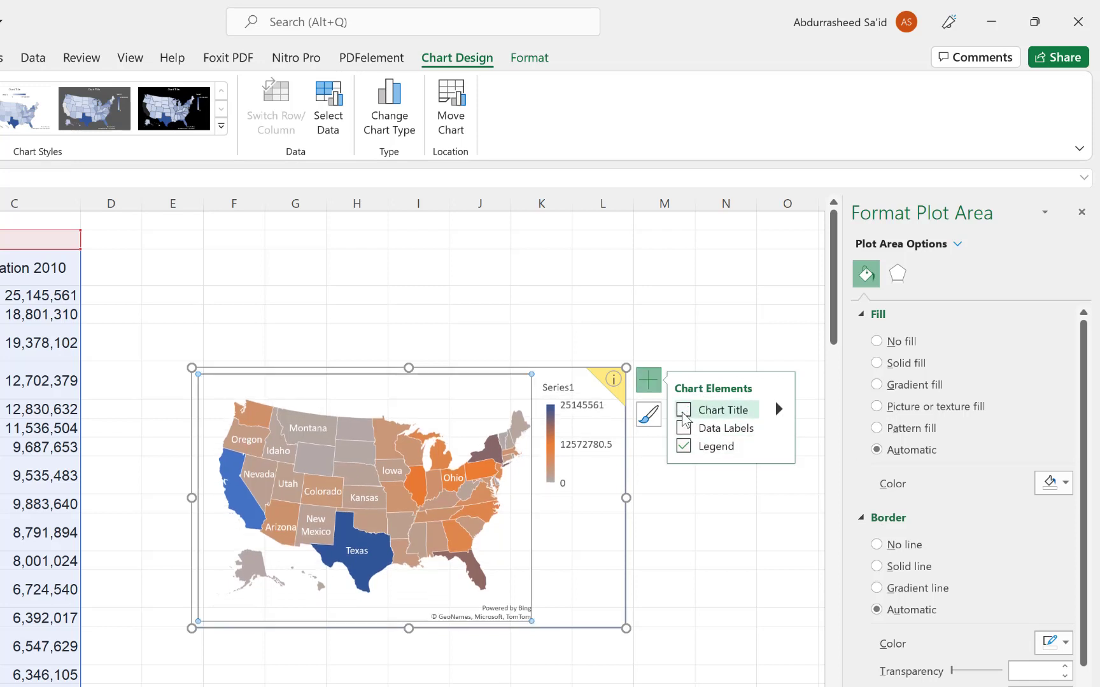
{"action": "left_click", "coordinate": [682, 414]}
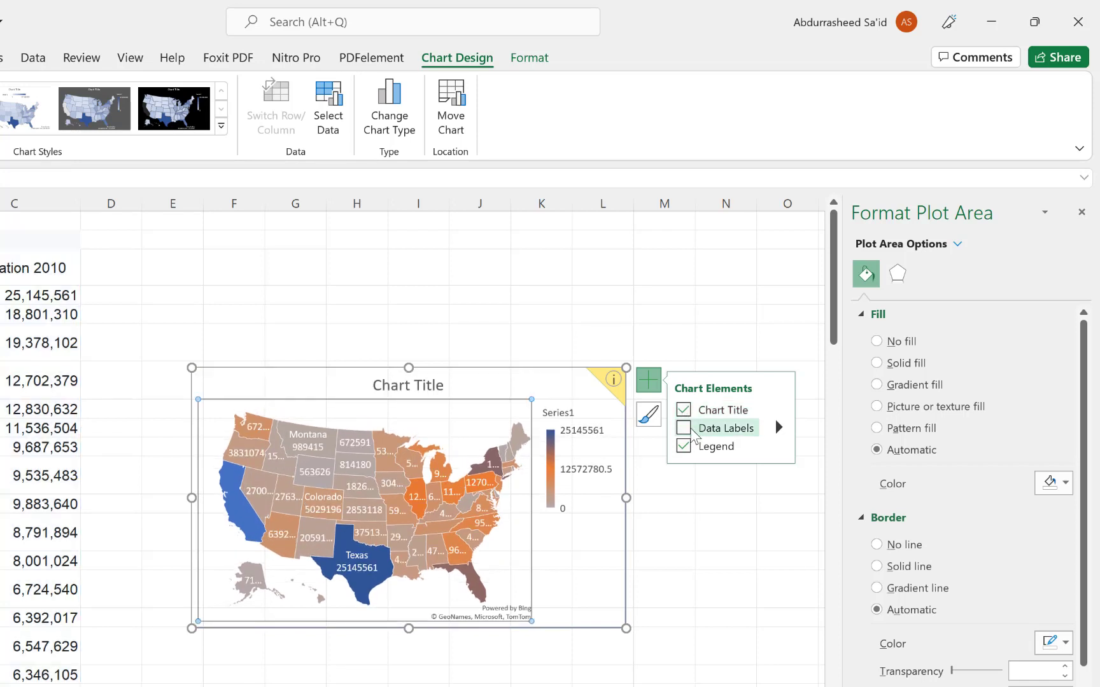
Toggle the map chart's data labels on and off, leaving them hidden, and bring up the data label display choices
{"action": "left_click", "coordinate": [684, 427]}
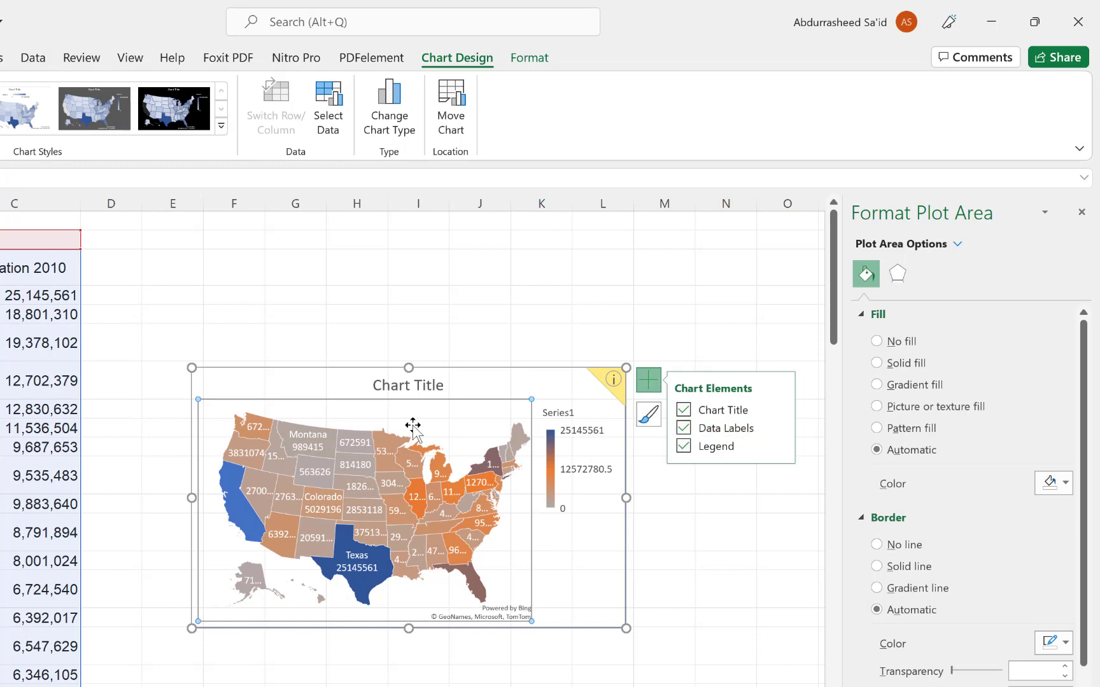
{"action": "left_click", "coordinate": [680, 434]}
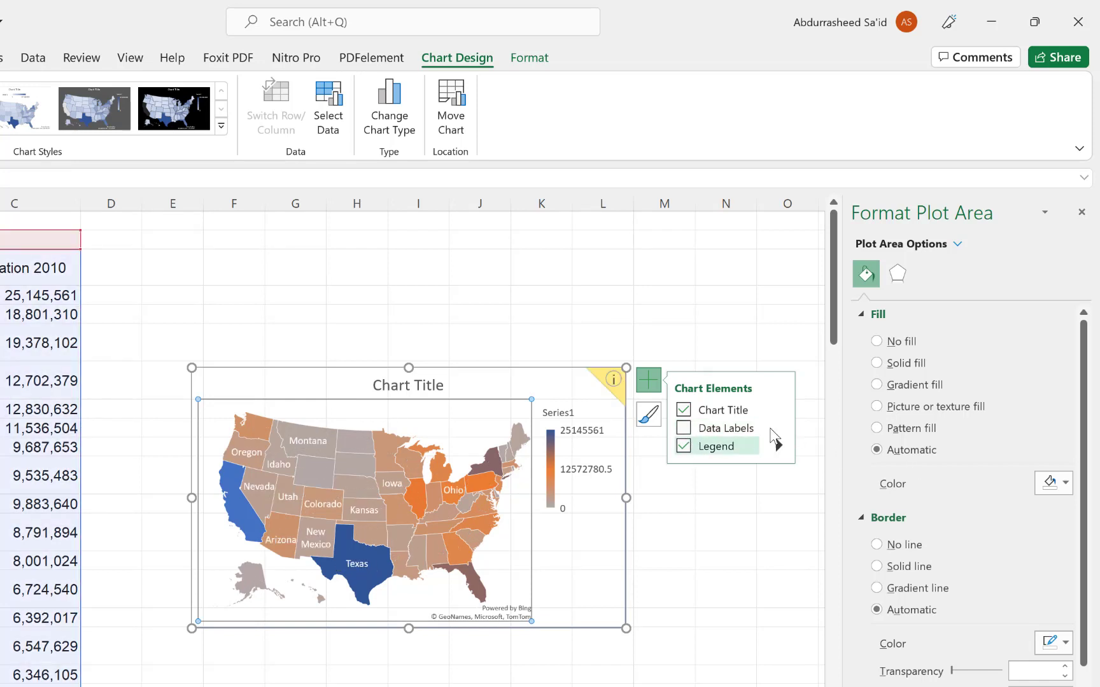
{"action": "left_click", "coordinate": [778, 427]}
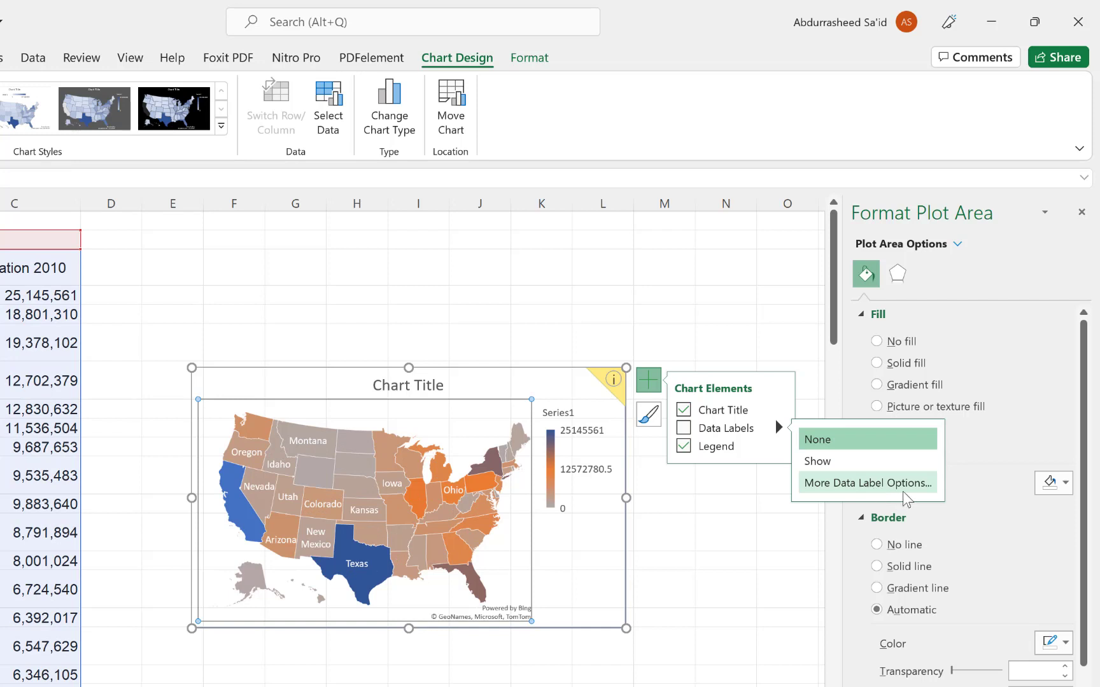
Hide the map chart's legend, show it again and set its position to Right
{"action": "left_click", "coordinate": [684, 447]}
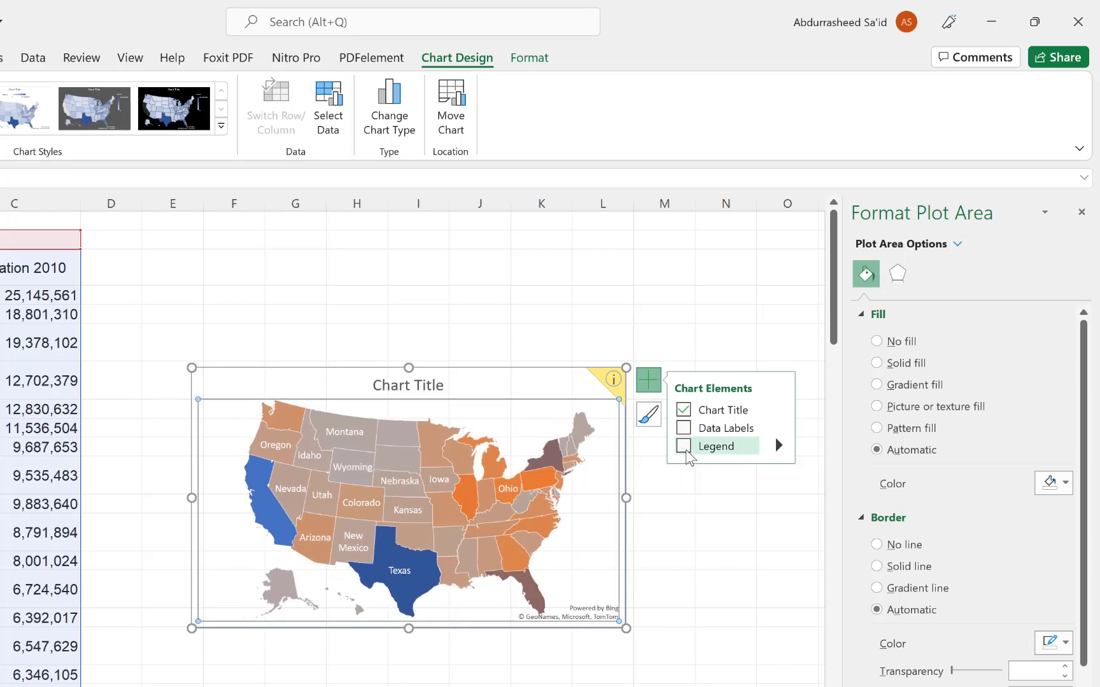
{"action": "left_click", "coordinate": [684, 447]}
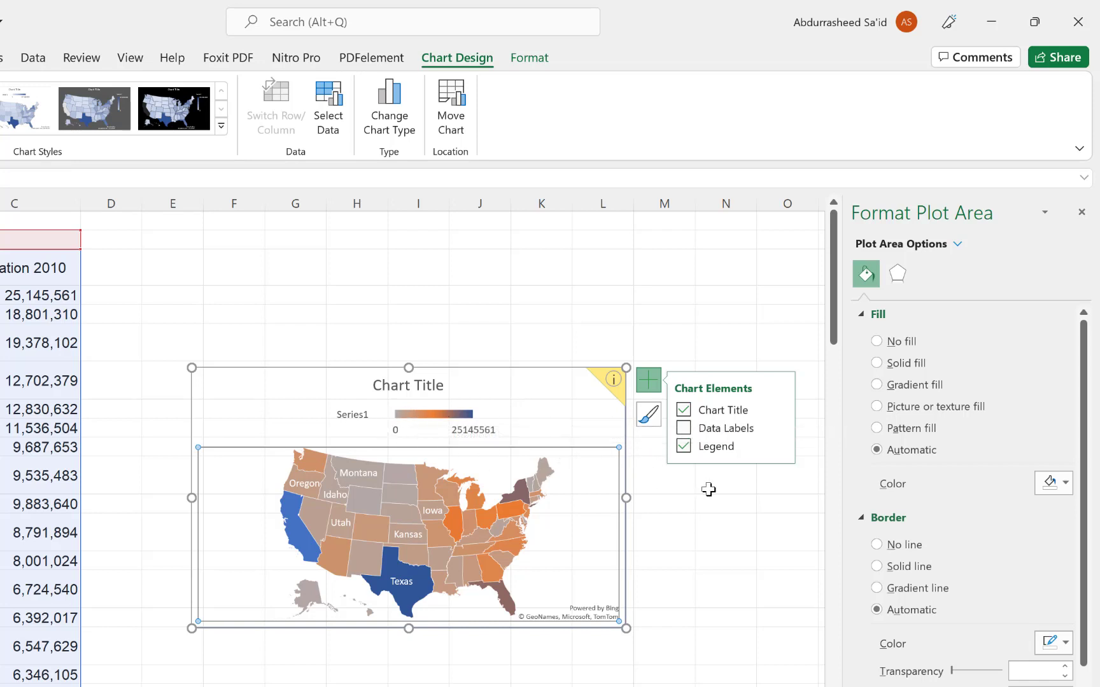
{"action": "left_click", "coordinate": [778, 447]}
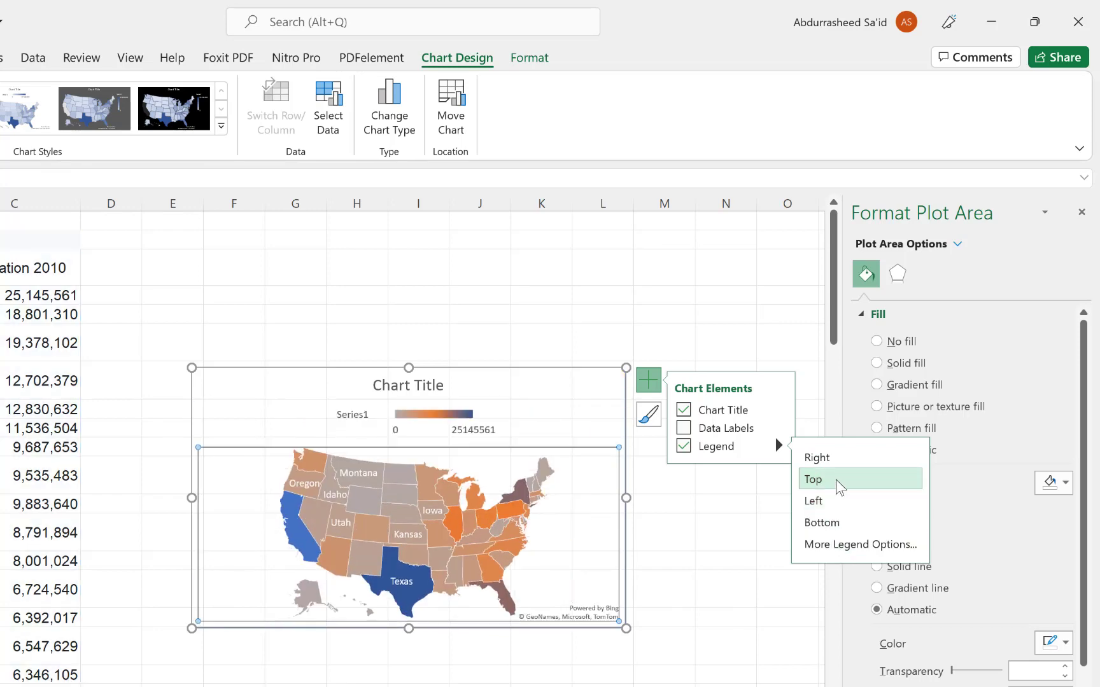
{"action": "left_click", "coordinate": [836, 459]}
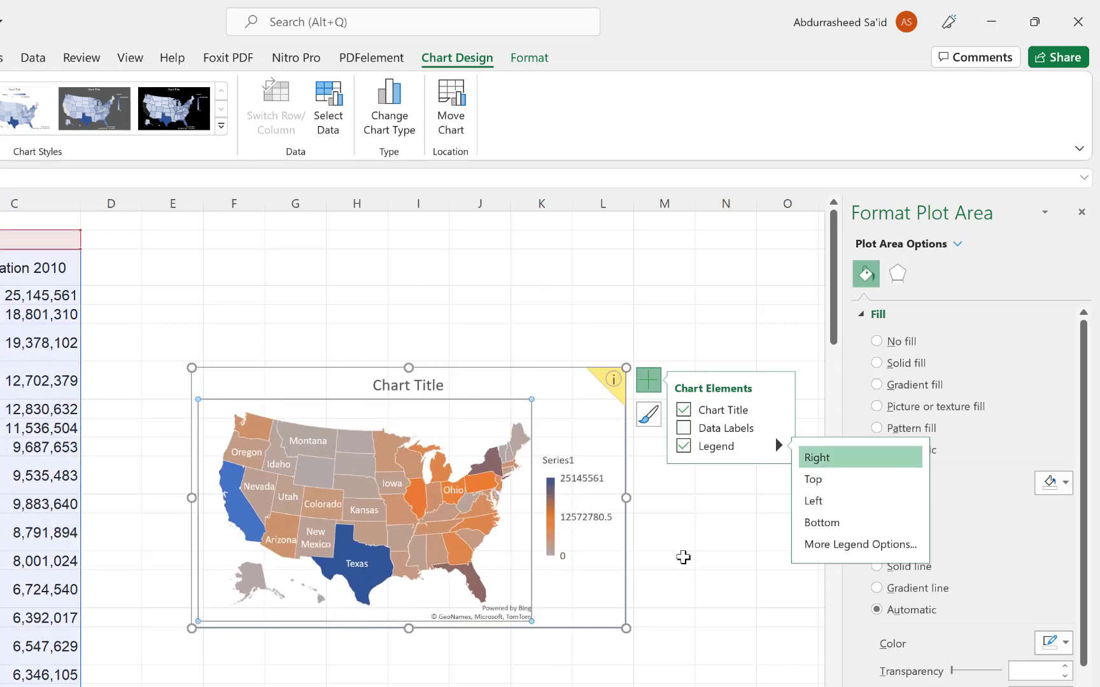
{"action": "left_click", "coordinate": [662, 646]}
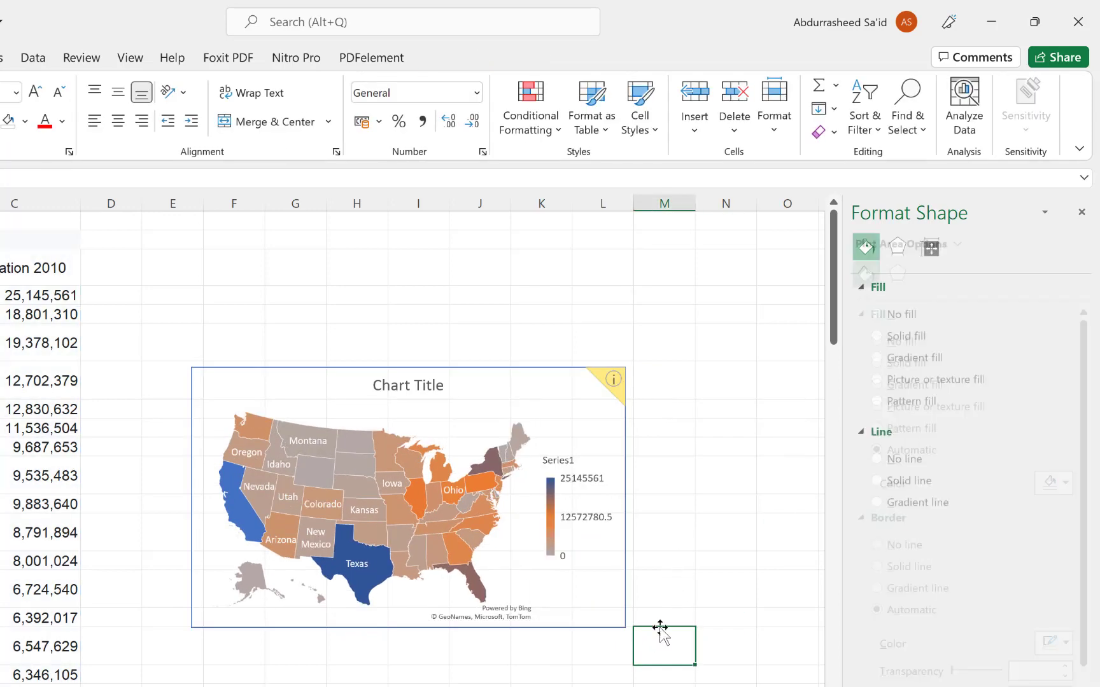
Browse the chart styles available for the map chart
{"action": "left_click", "coordinate": [589, 402]}
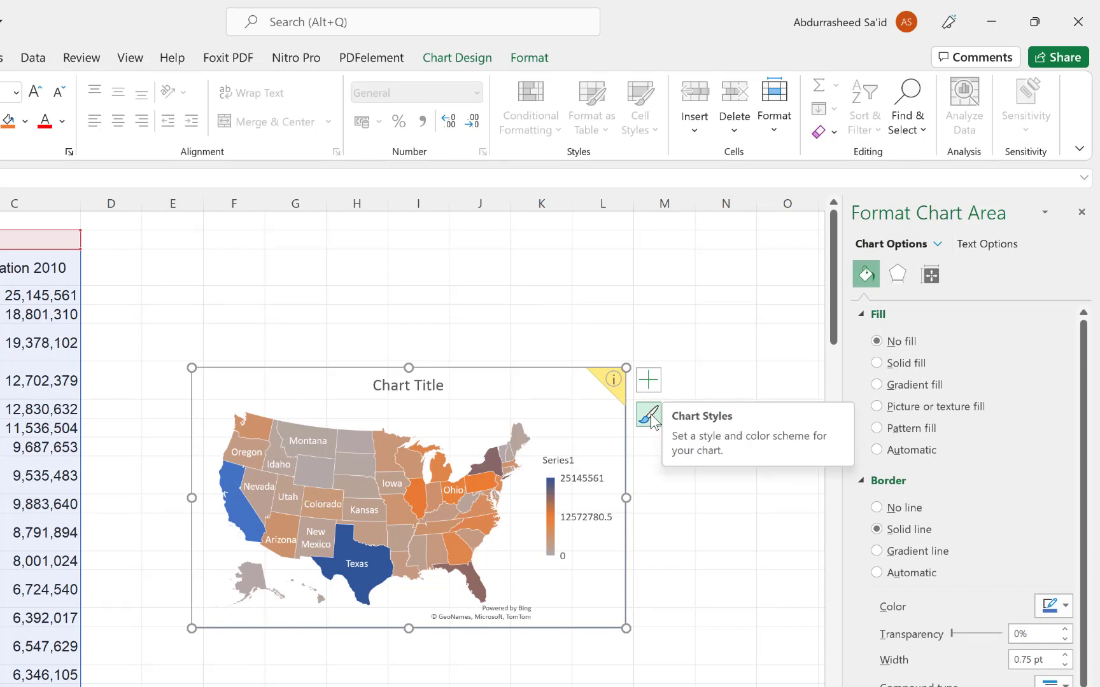
{"action": "left_click", "coordinate": [650, 416]}
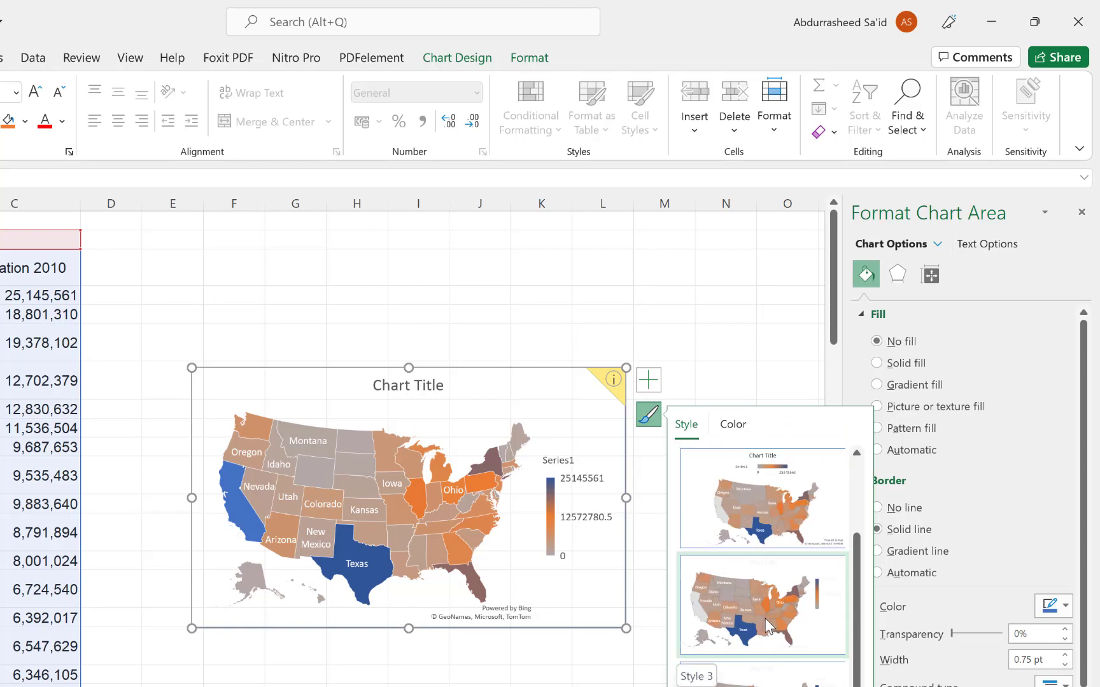
{"action": "scroll", "coordinate": [770, 626], "scroll_direction": "down", "scroll_amount": 2}
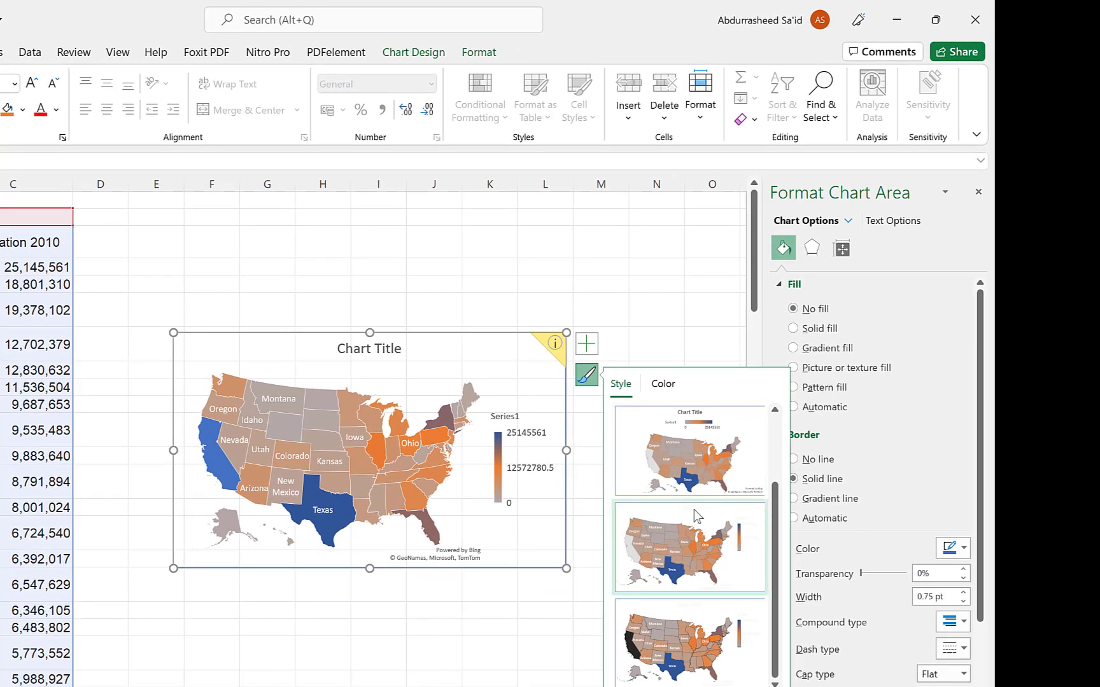
{"action": "scroll", "coordinate": [698, 516], "scroll_direction": "up", "scroll_amount": 2}
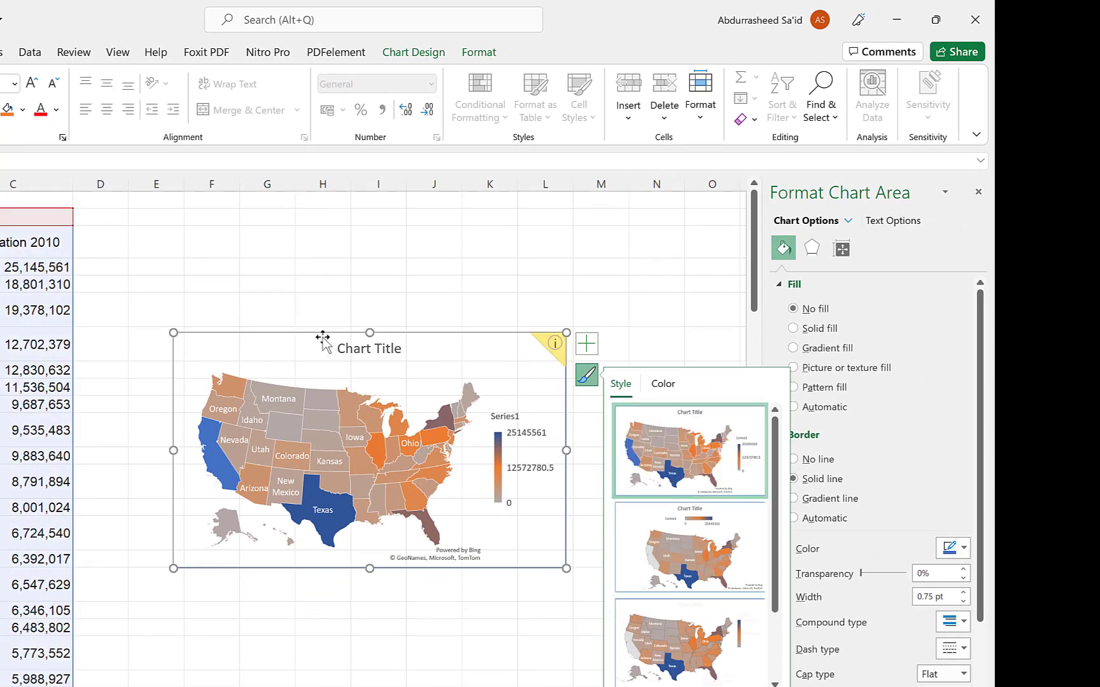
Recolour the map chart with the Colorful palette that begins with orange, gold and green
{"action": "left_click", "coordinate": [218, 348]}
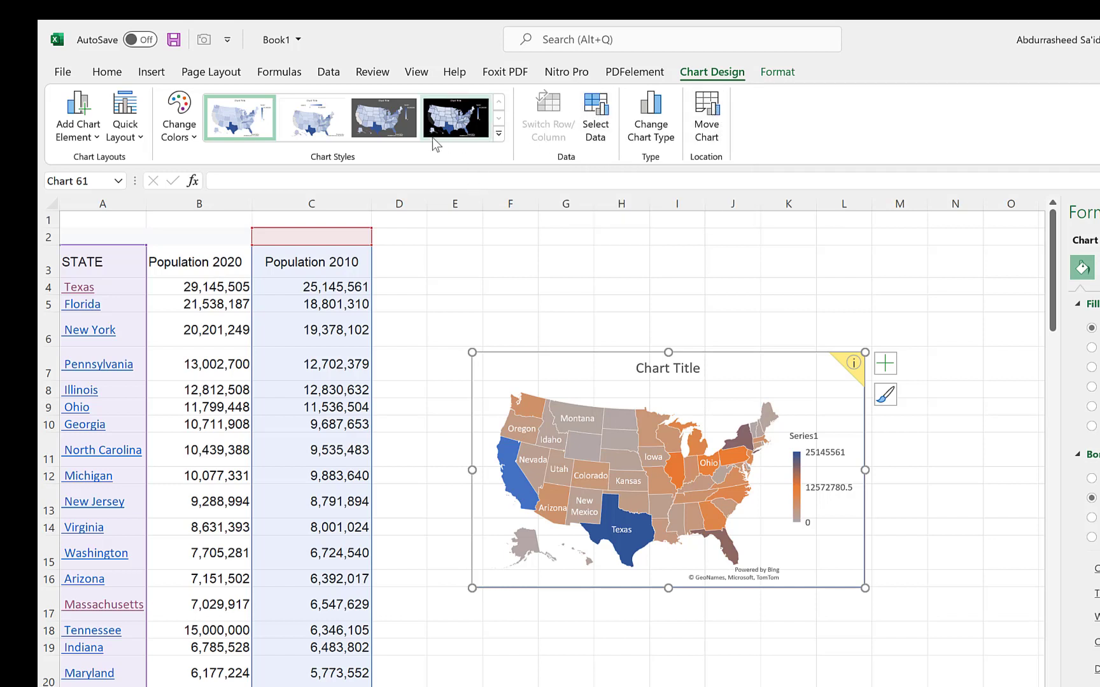
{"action": "left_click", "coordinate": [499, 133]}
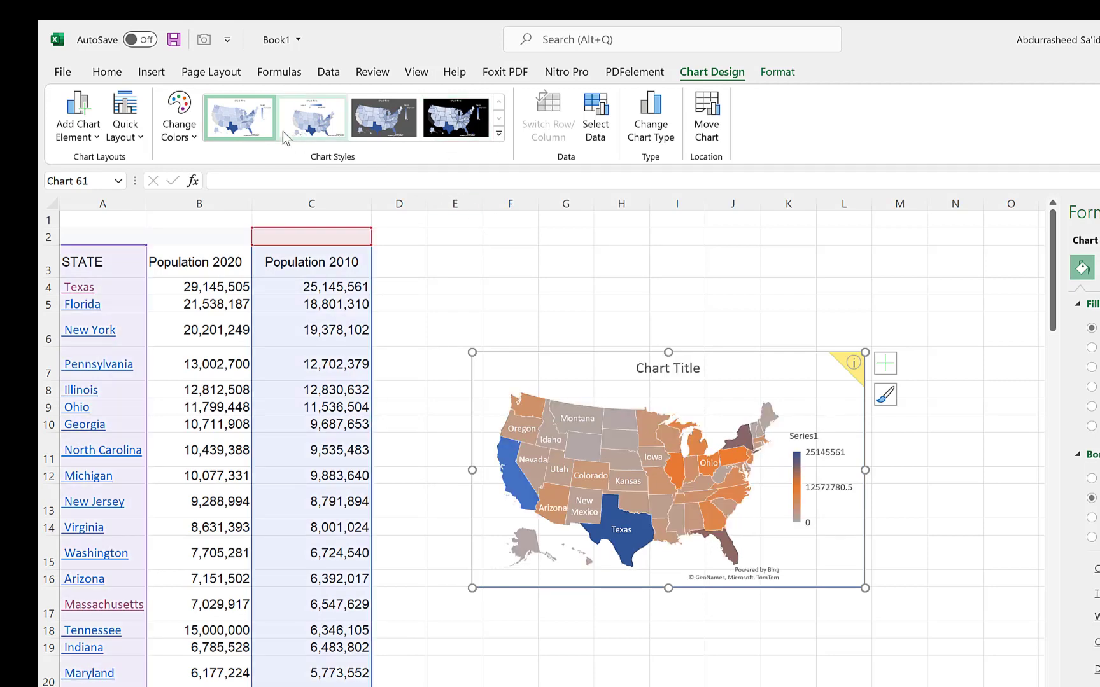
{"action": "left_click", "coordinate": [194, 141]}
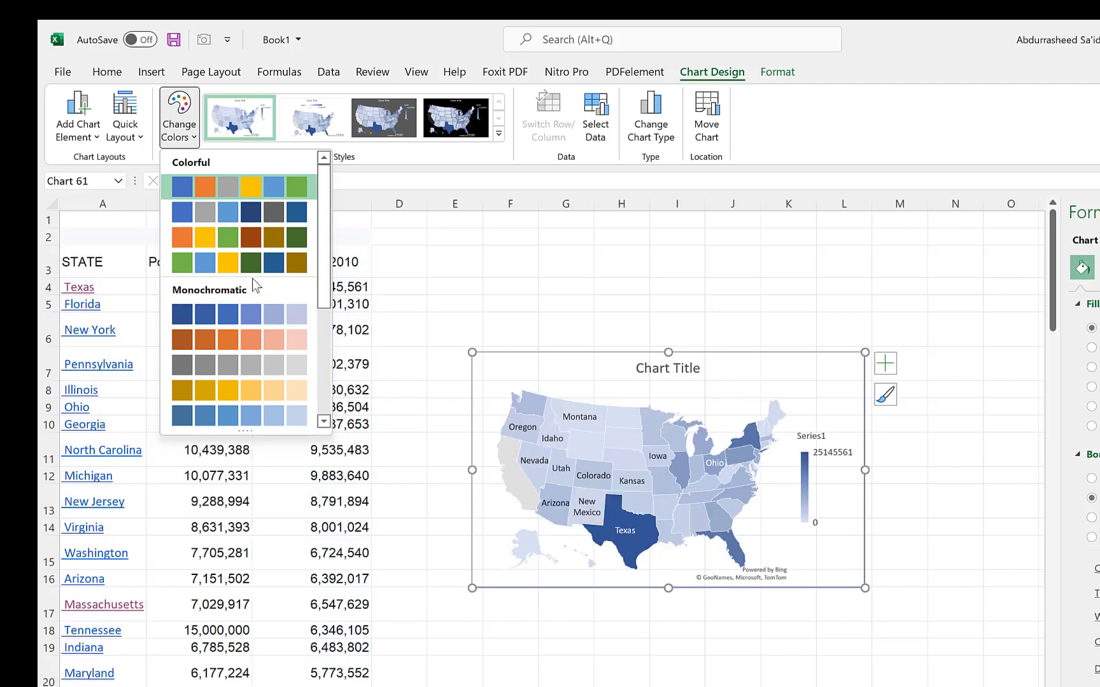
{"action": "left_click", "coordinate": [269, 237]}
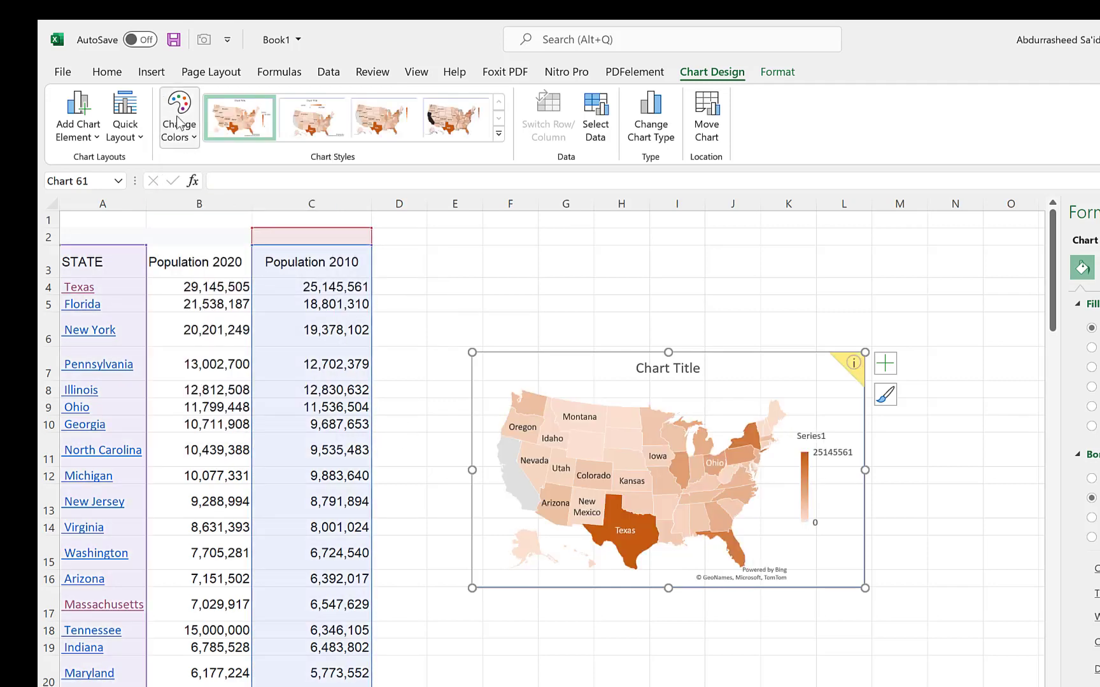
Preview the map chart's quick layouts and its placement choices for chart title, data labels and legend
{"action": "left_click", "coordinate": [142, 139]}
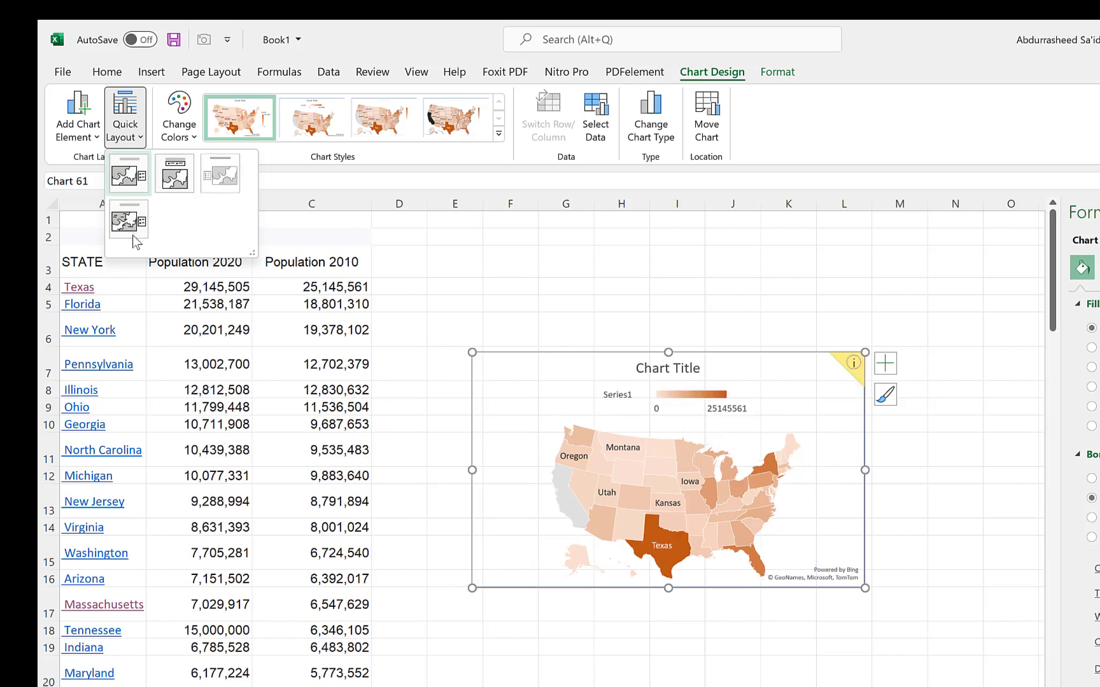
{"action": "left_click", "coordinate": [96, 129]}
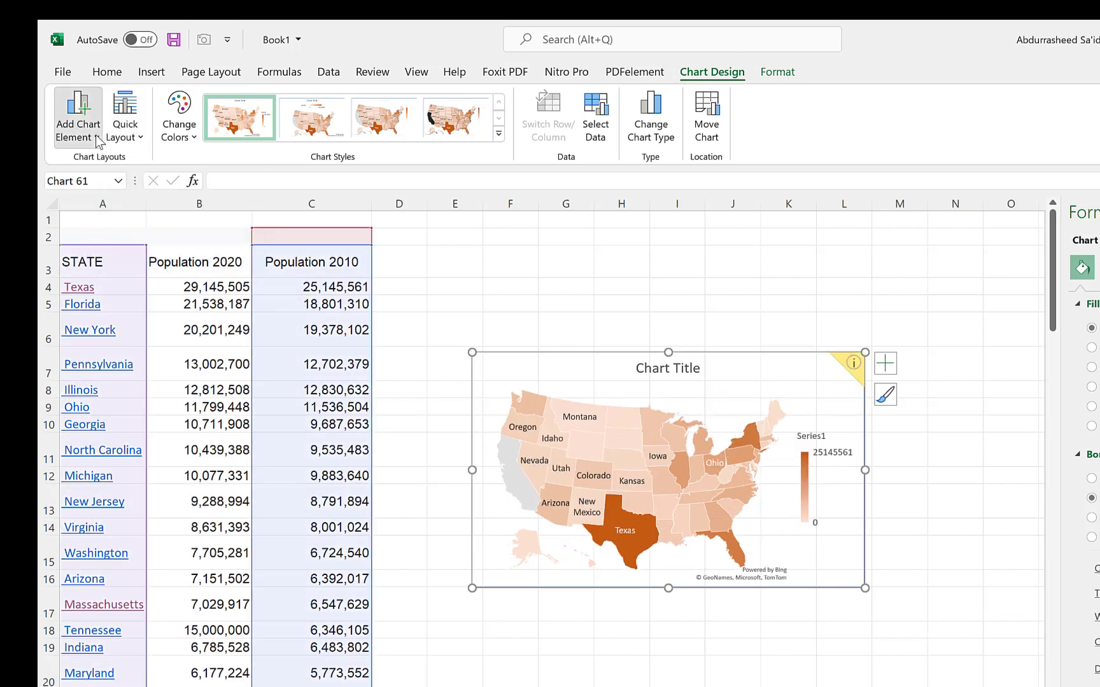
{"action": "mouse_move", "coordinate": [105, 163]}
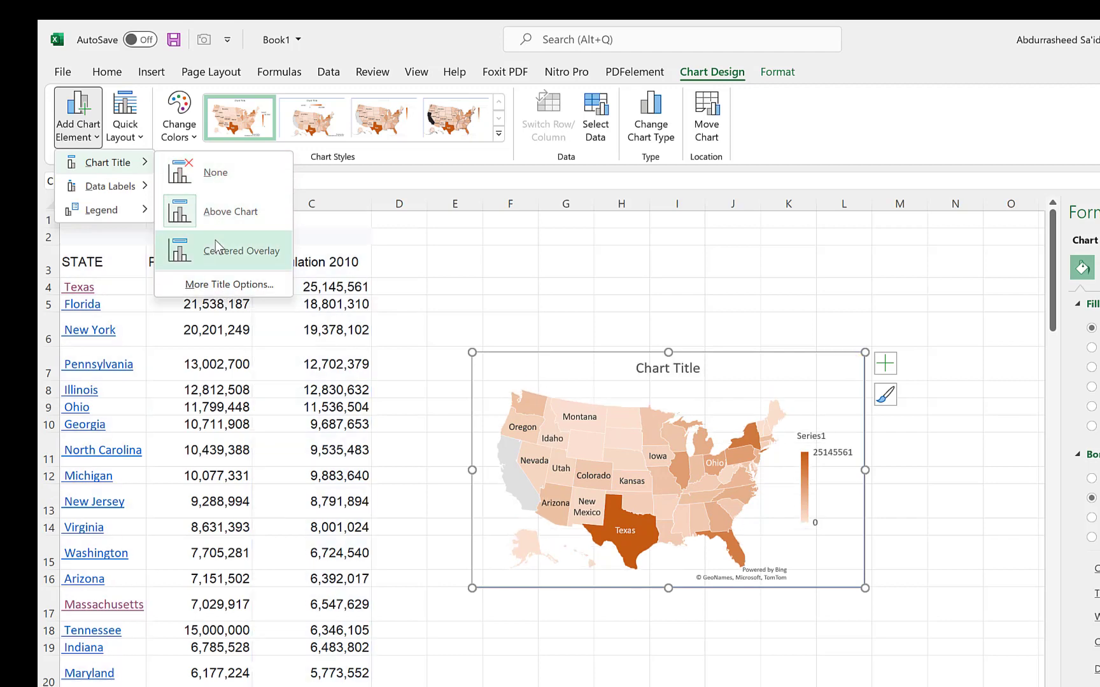
{"action": "mouse_move", "coordinate": [145, 192]}
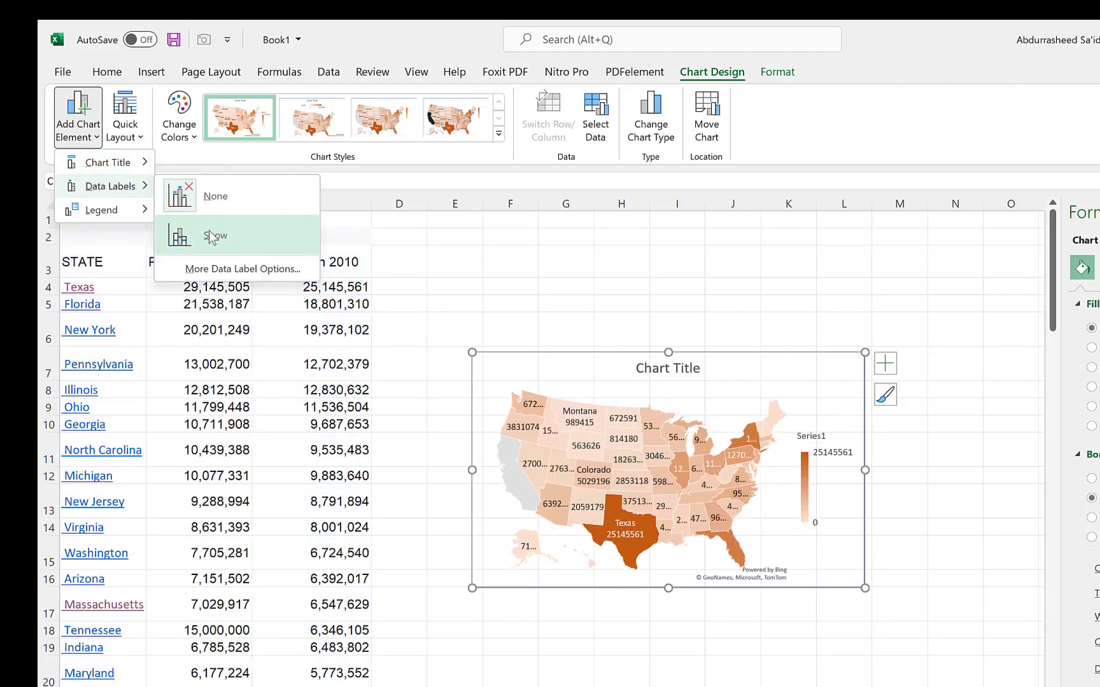
{"action": "mouse_move", "coordinate": [109, 216]}
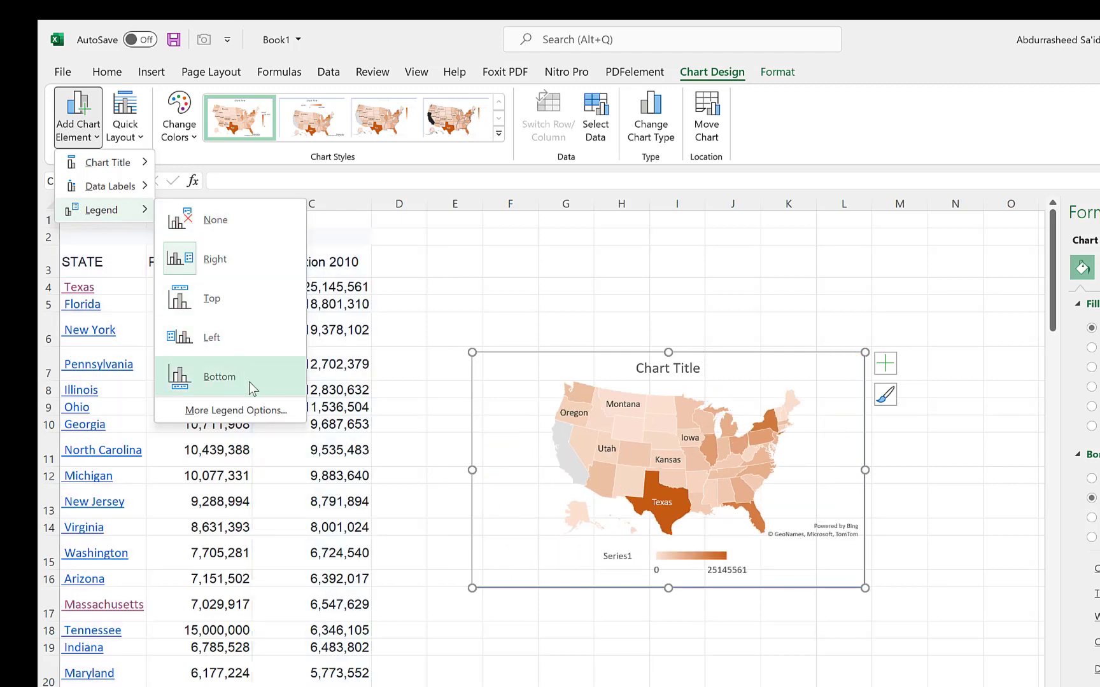
{"action": "left_click", "coordinate": [477, 264]}
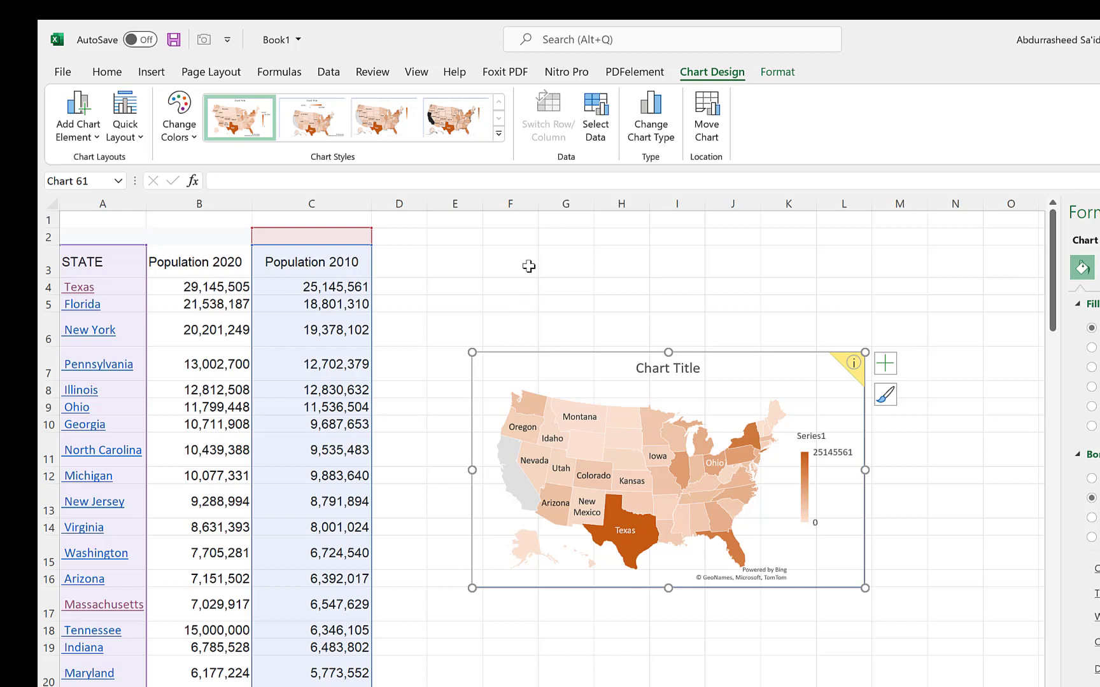
Bring up the commands for inserting a map chart
{"action": "left_click", "coordinate": [142, 68]}
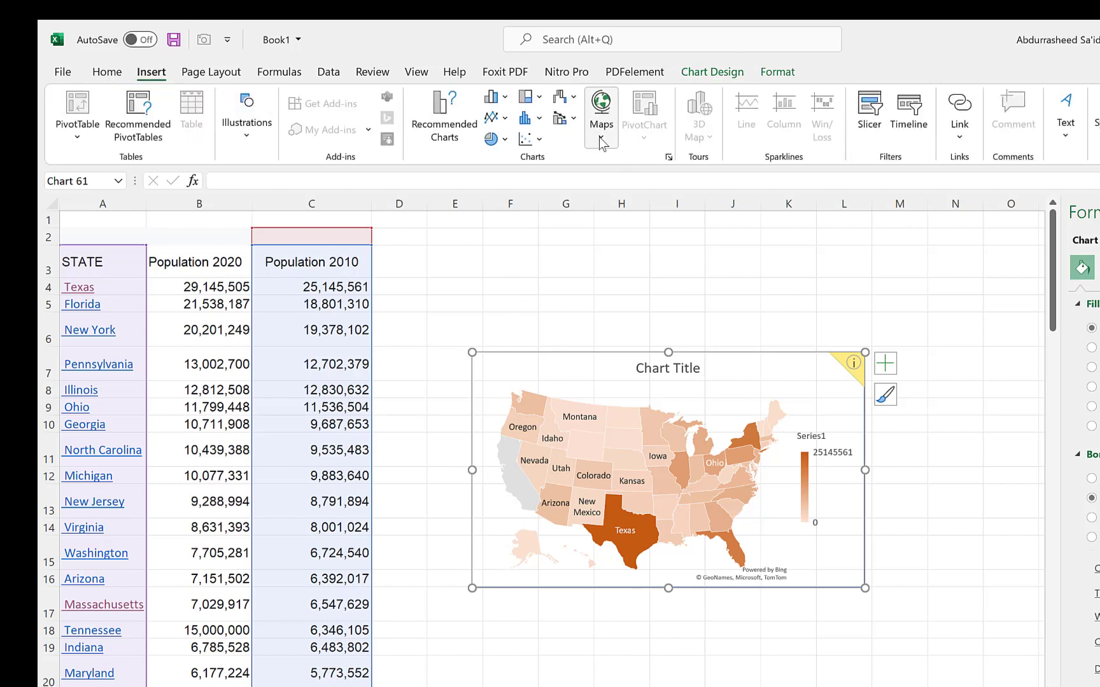